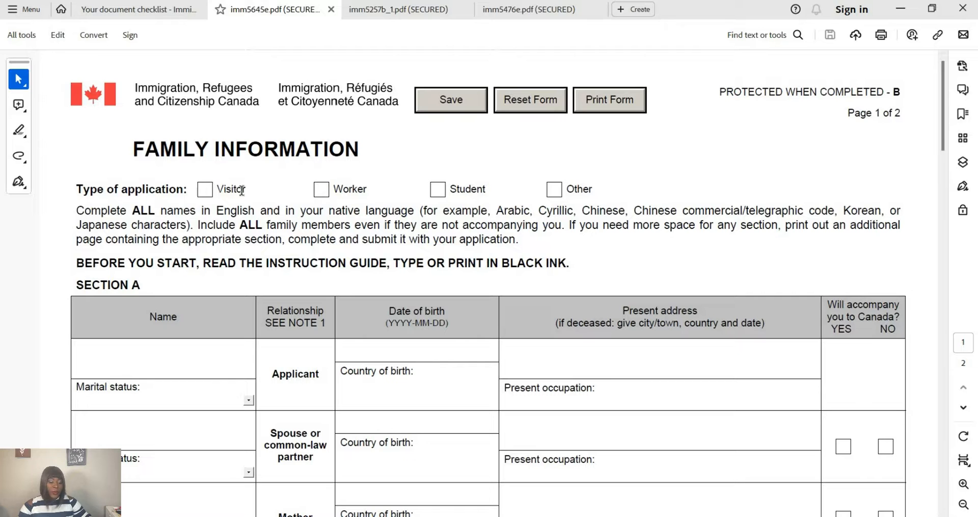
- Tick Visitor as the type of application on the IMM 5645 form
scroll(227, 187, down, 1)
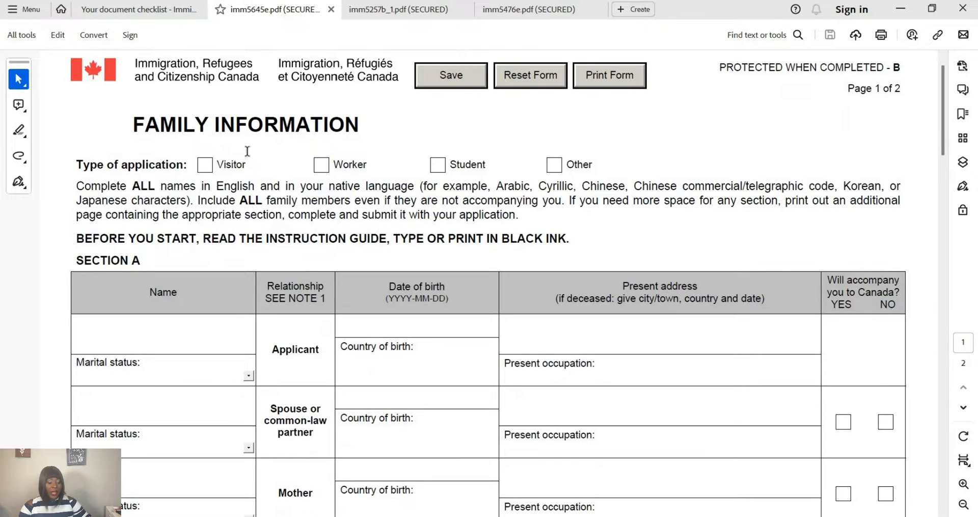
scroll(250, 76, up, 1)
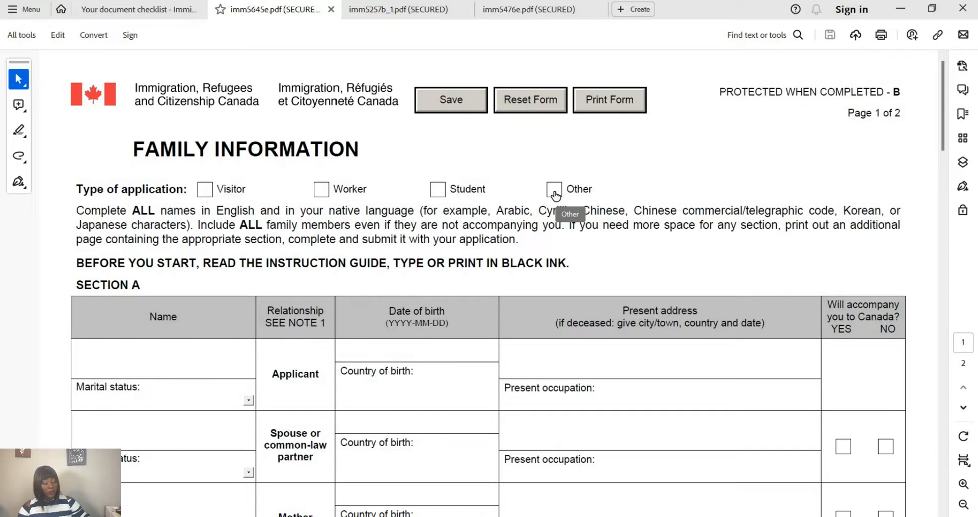
click(206, 192)
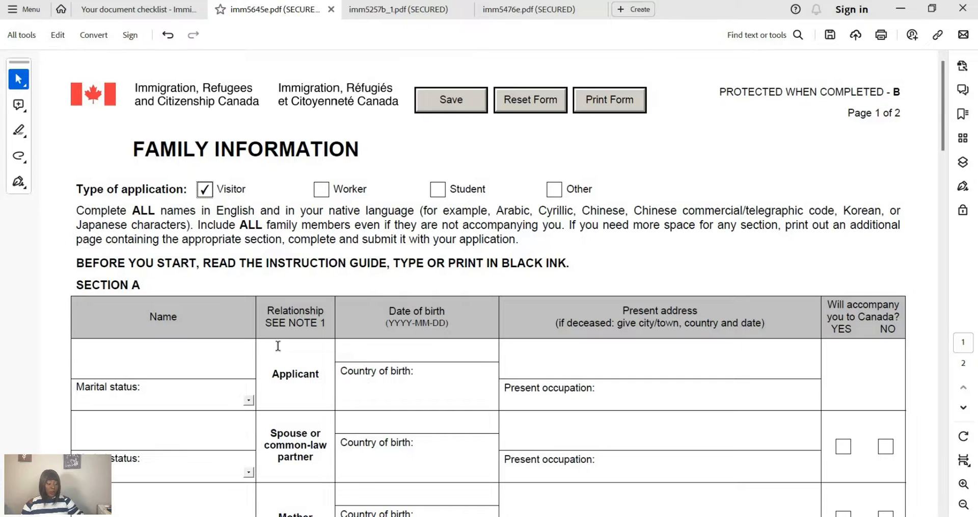
scroll(277, 346, down, 1)
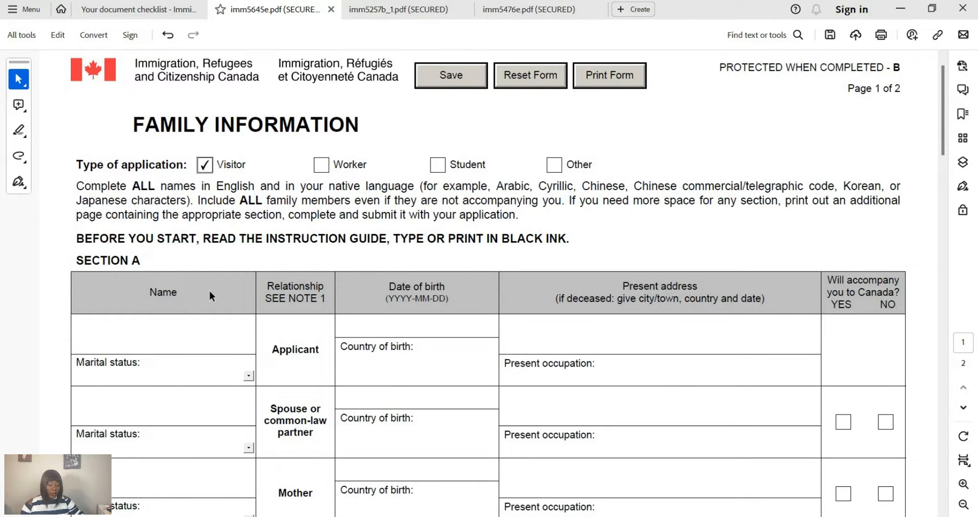
scroll(183, 315, down, 1)
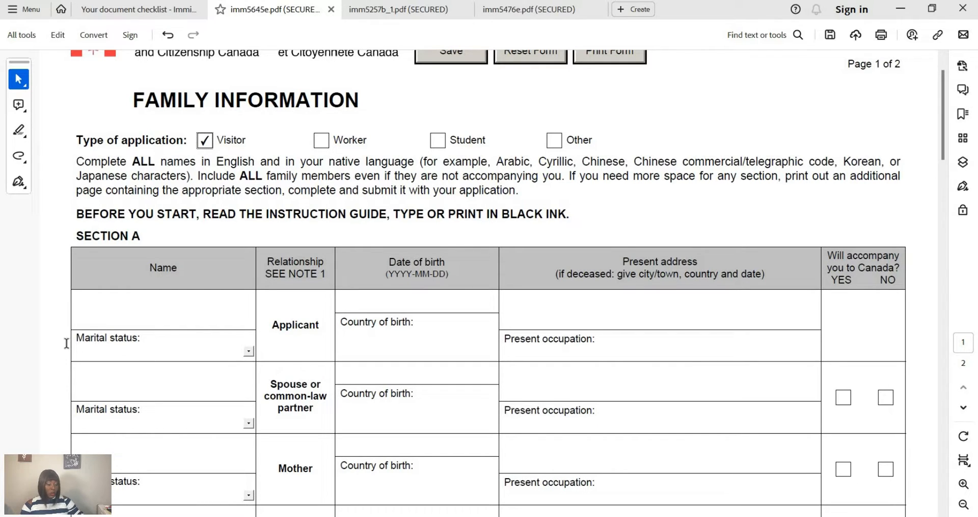
- Enter the applicant's full name and choose Married-physically present as their marital status
click(89, 317)
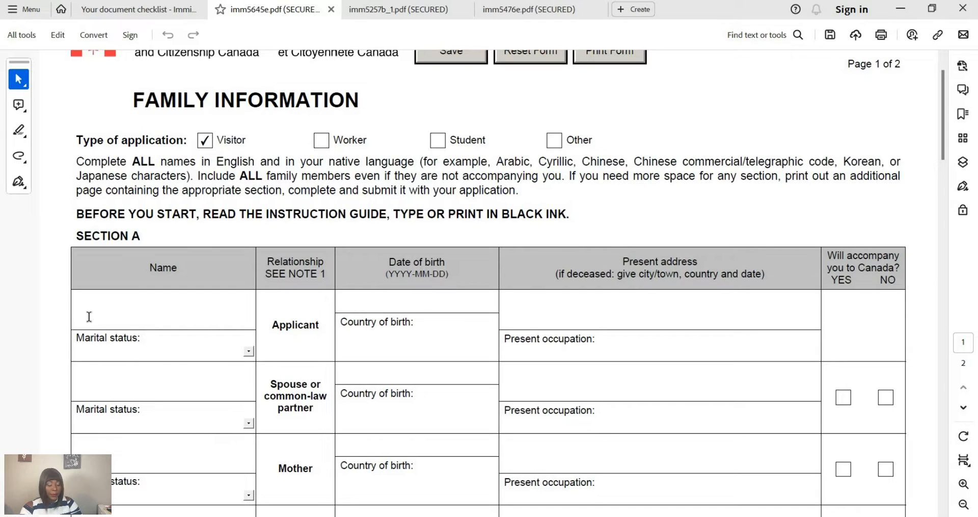
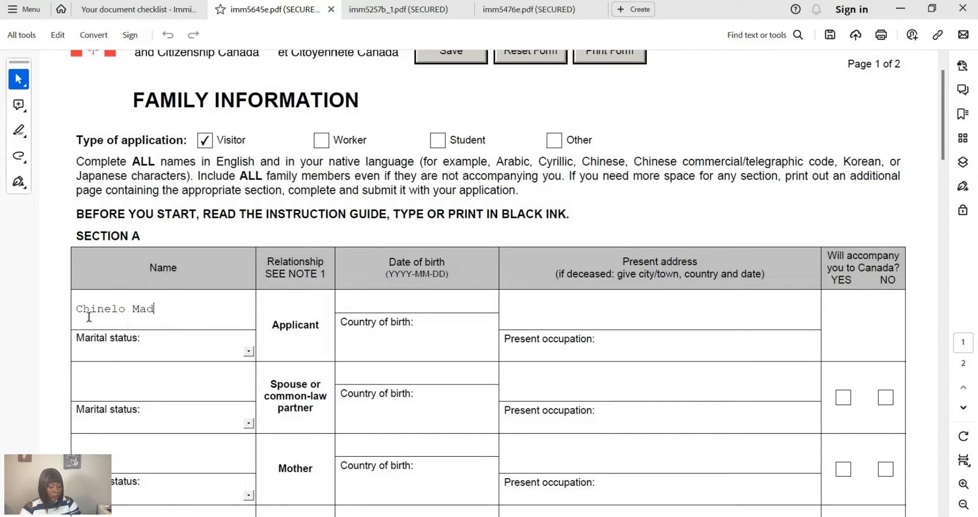
click(153, 350)
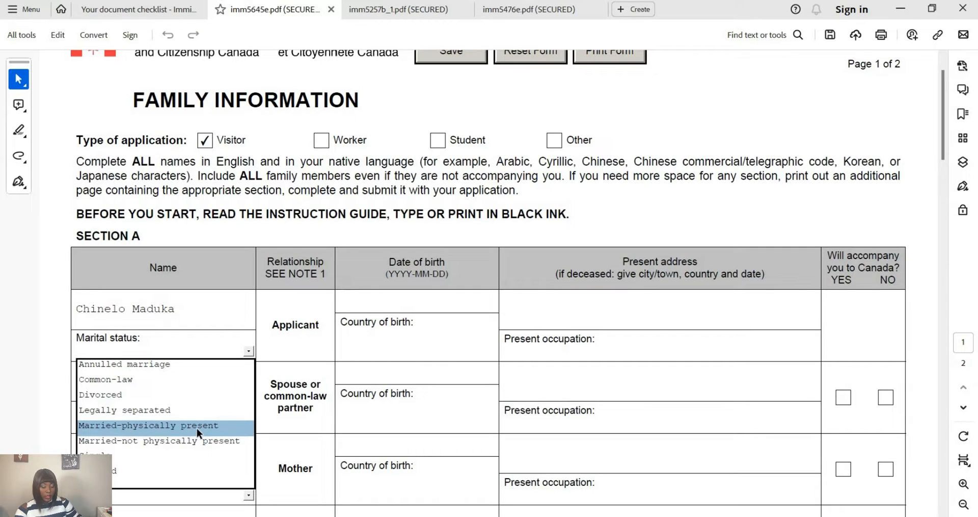
click(147, 425)
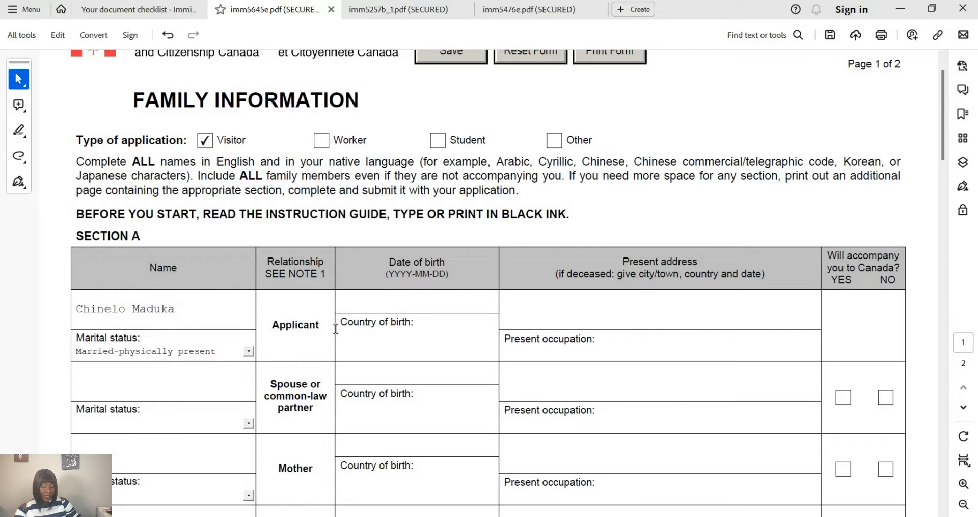
- Pick 1990-01-01 as the applicant's date of birth from the calendar
click(413, 303)
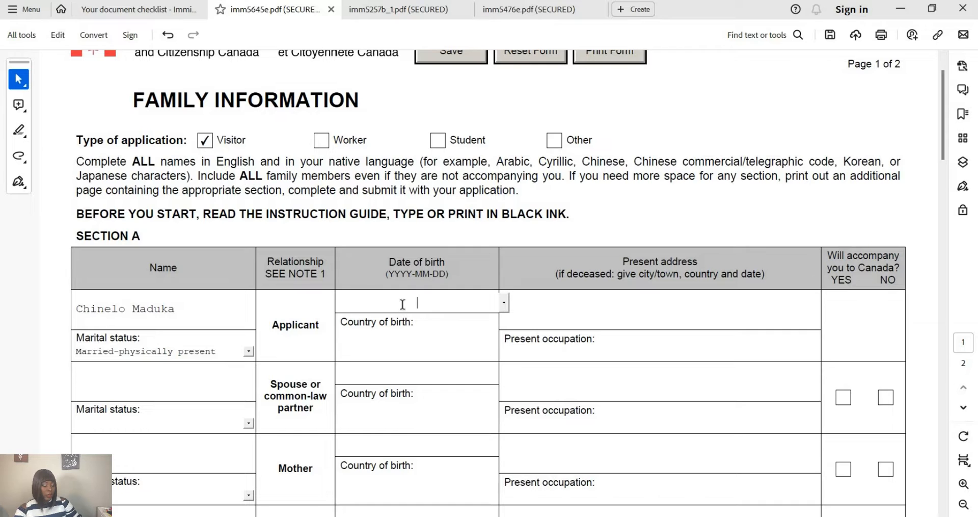
click(502, 303)
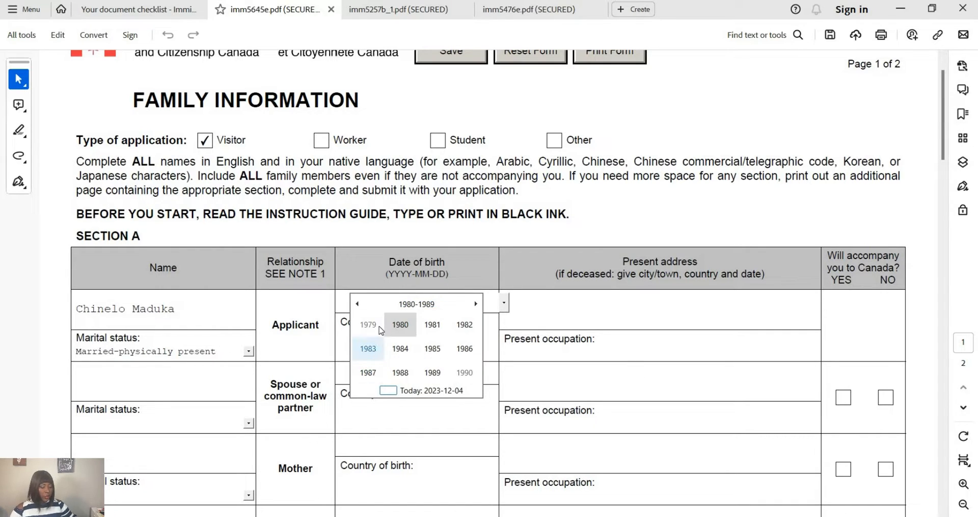
click(364, 302)
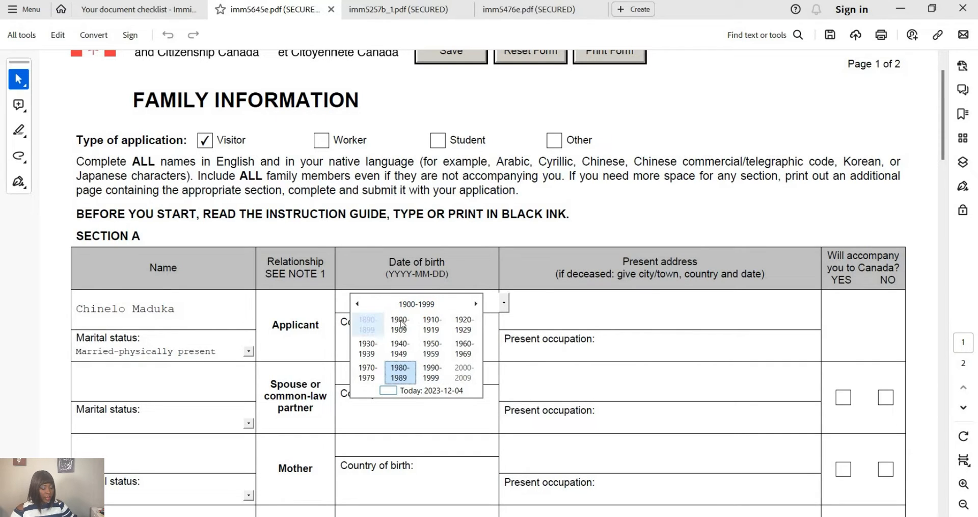
click(437, 374)
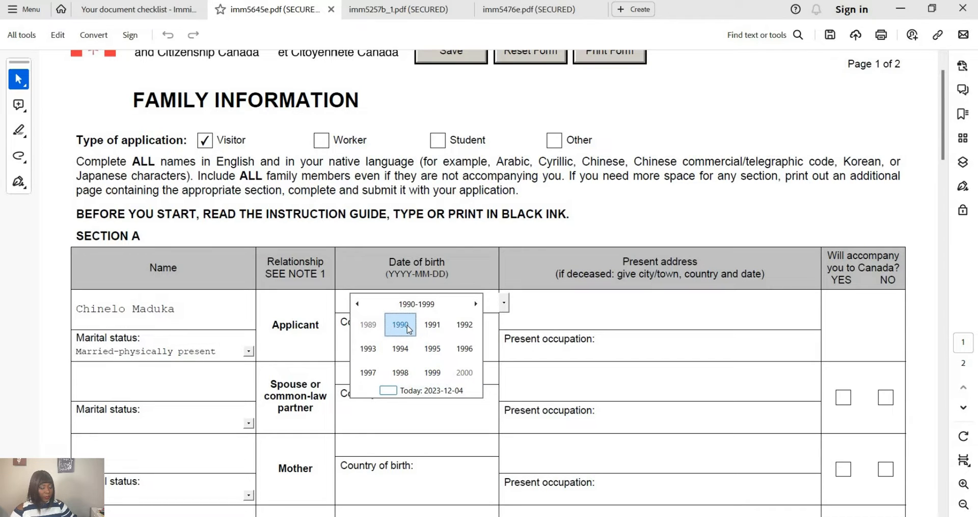
click(407, 325)
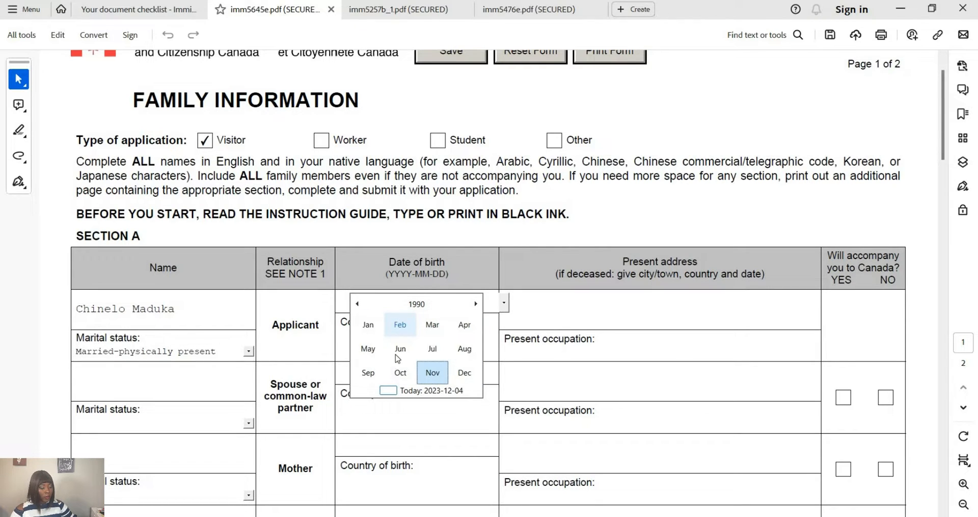
click(368, 325)
click(377, 328)
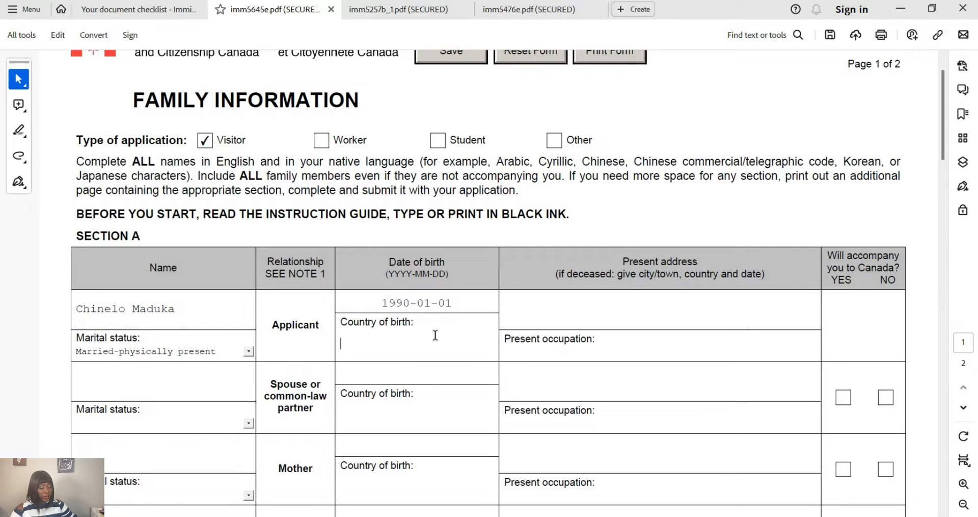
- Enter NIGERIA in capitals as the applicant's country of birth
text(nig)
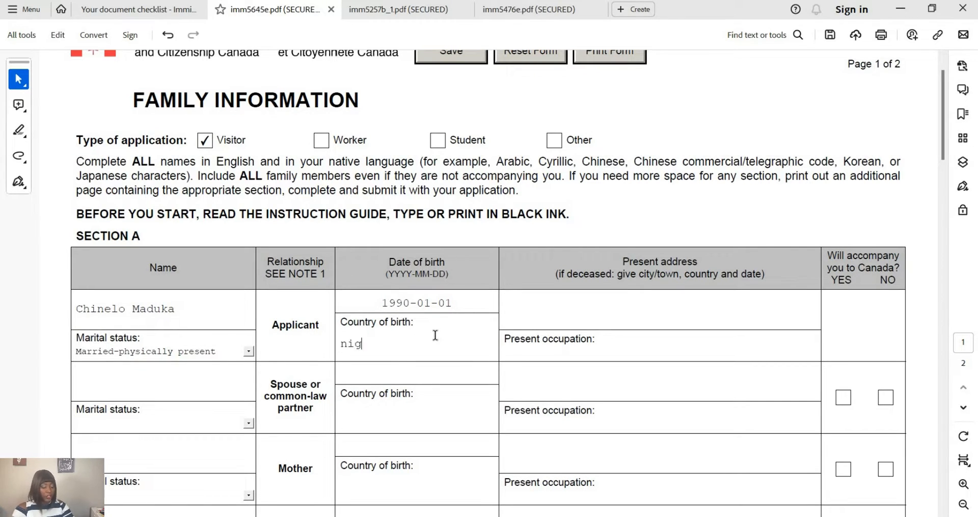
key(BackSpace)
key(BackSpace)
key(BackSpace)
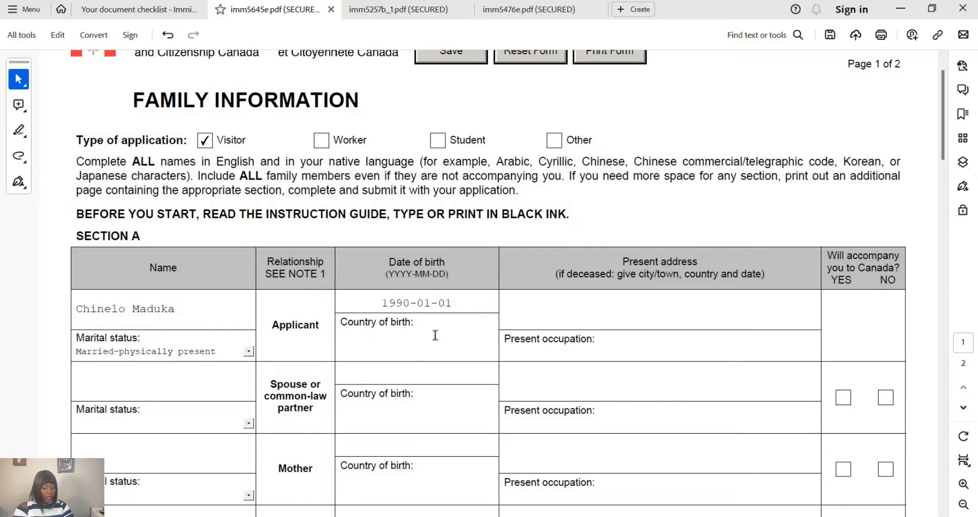
key(Caps_Lock)
text(NIGERIA)
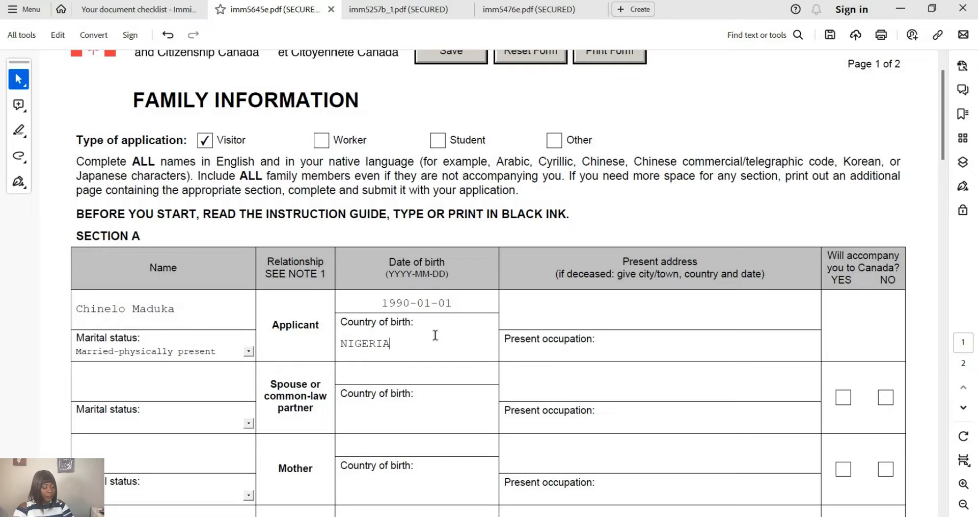
- Enter the applicant's present street address in Abuja, Nigeria
click(647, 304)
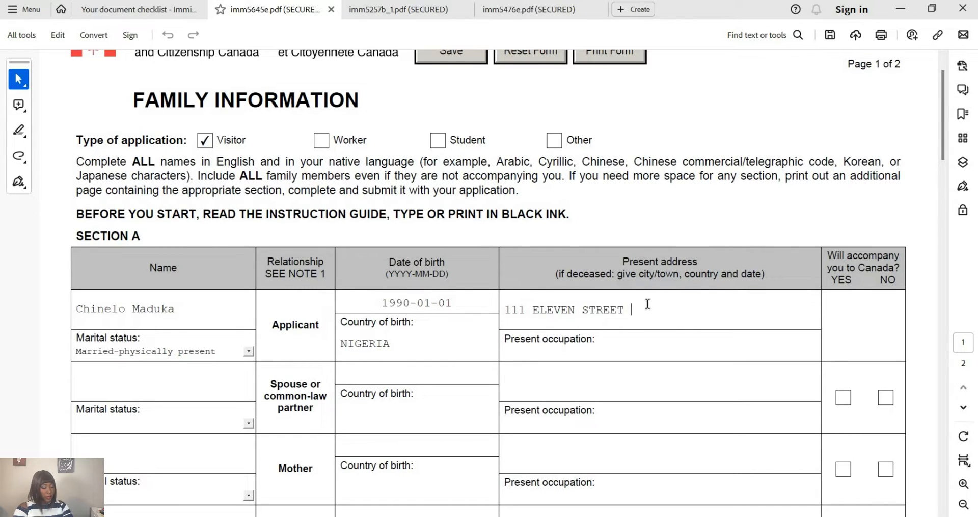
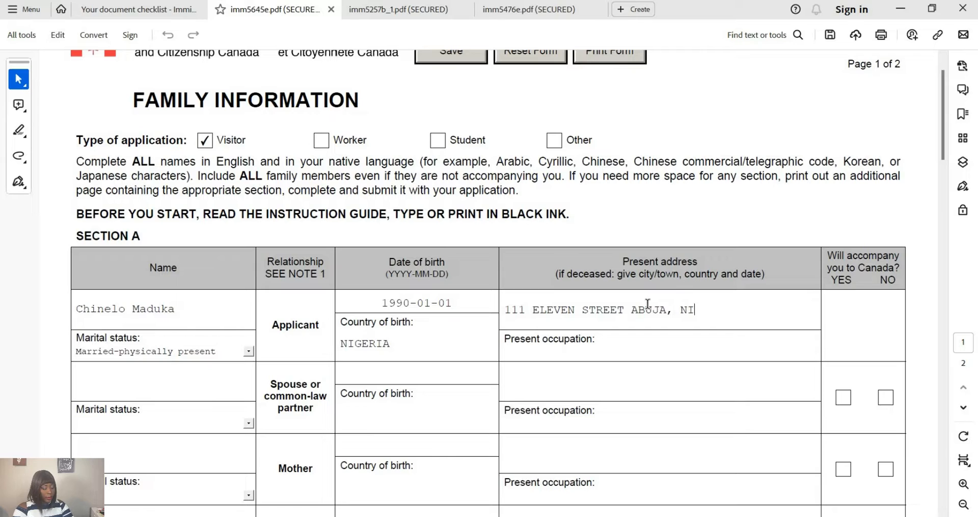
- Enter DIGITAL CREATOR as the applicant's present occupation
click(634, 345)
text(DIGOT)
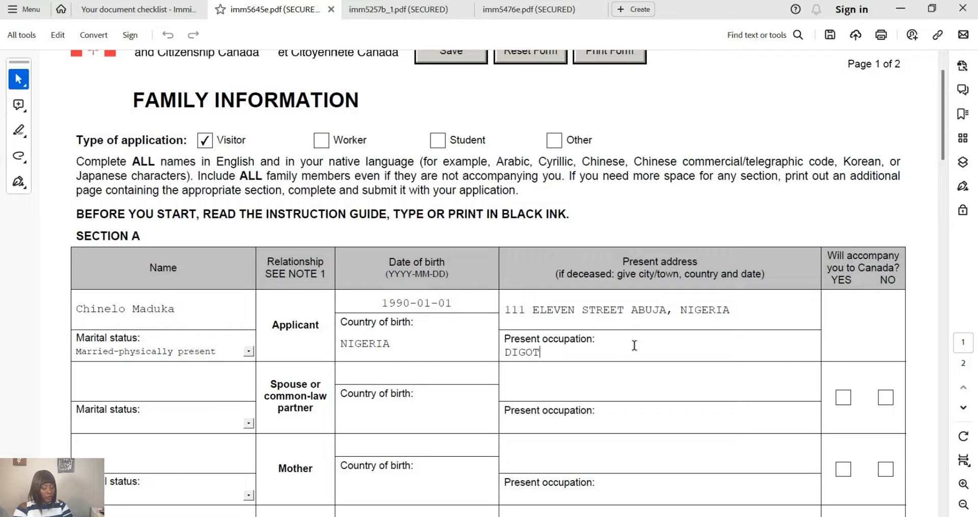
key(BackSpace)
key(BackSpace)
text(ITAL CREATOR)
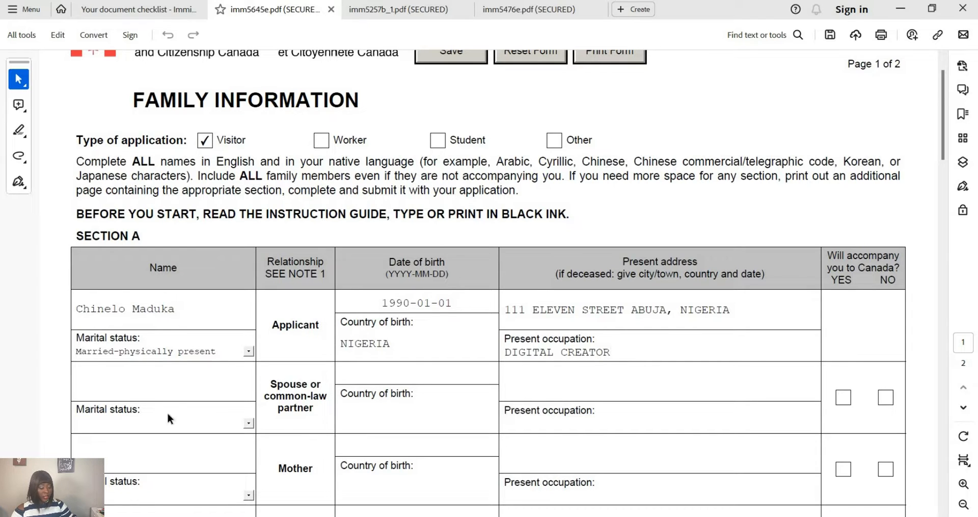
scroll(293, 354, down, 1)
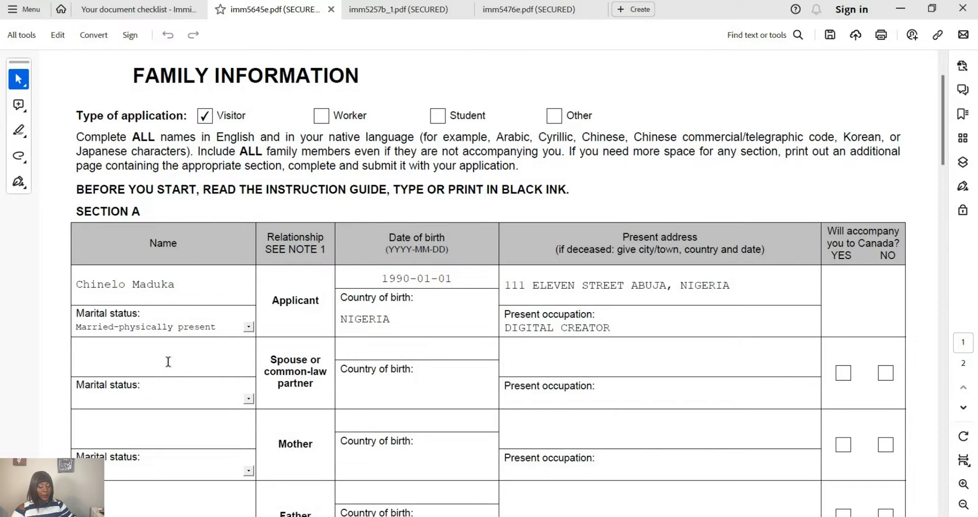
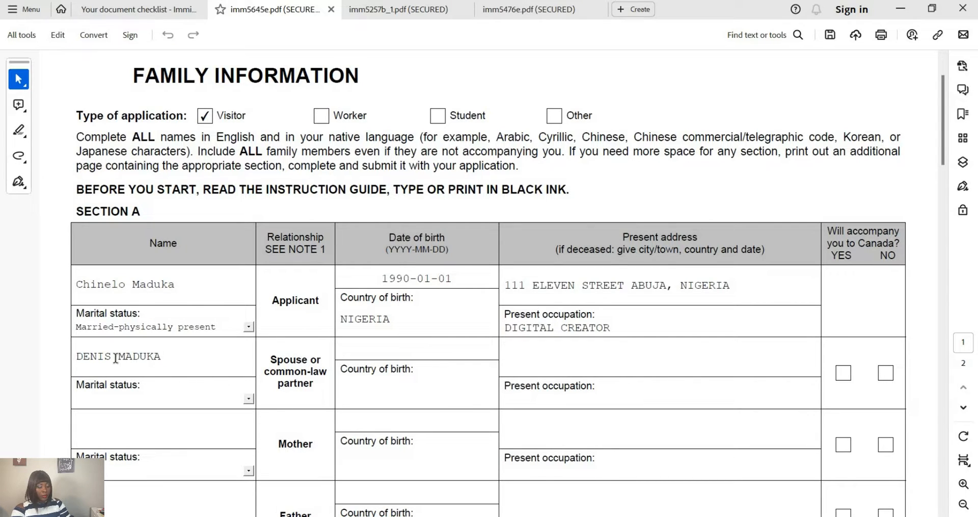
- Enter the spouse's full name, correcting the first name, and set marital status to Married-physically present
drag(112, 356, 76, 357)
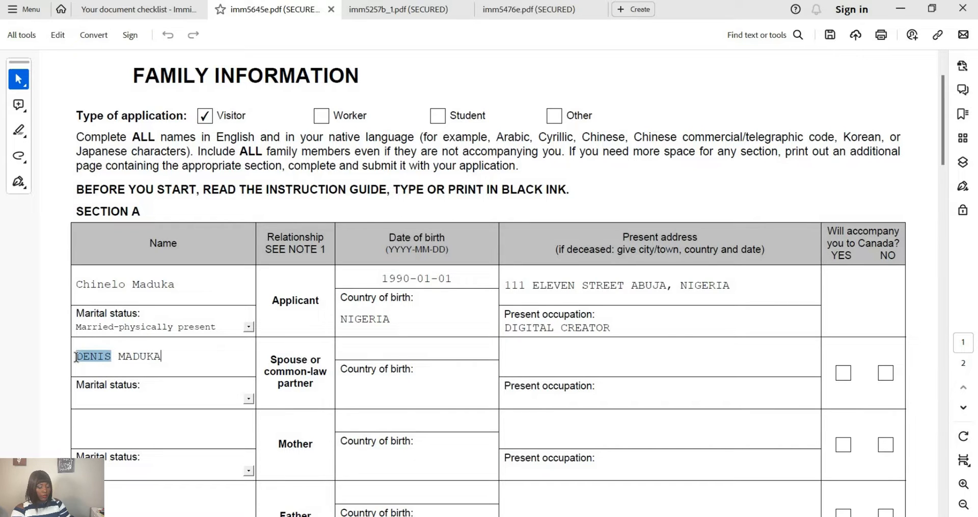
text(EMMA)
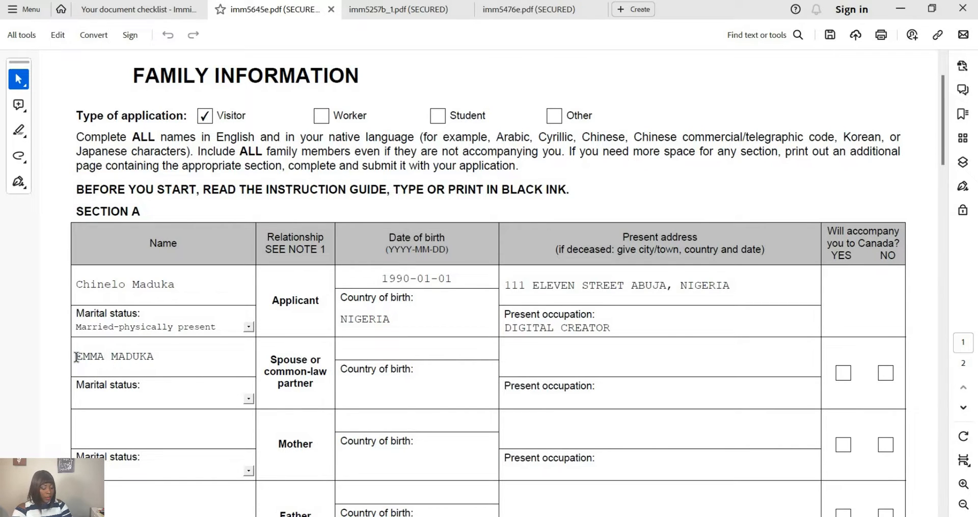
text(NUEL)
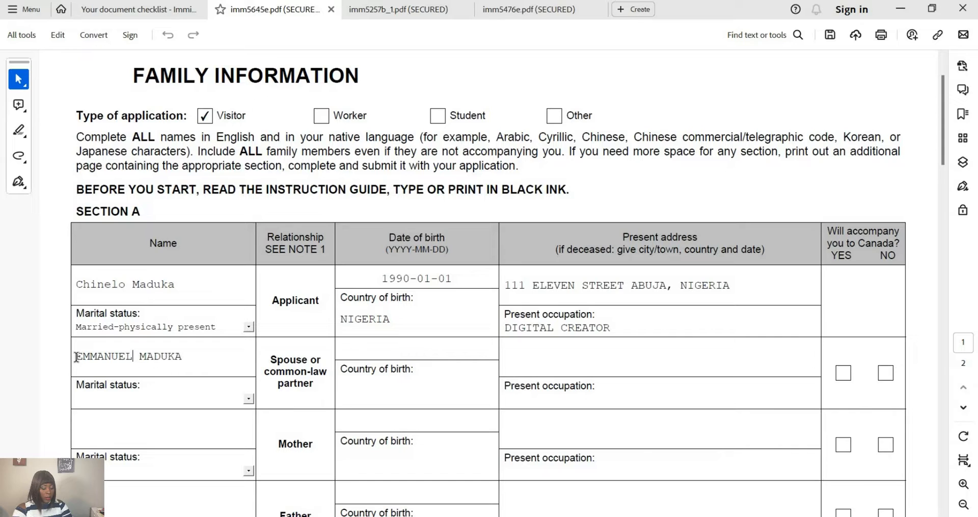
click(249, 398)
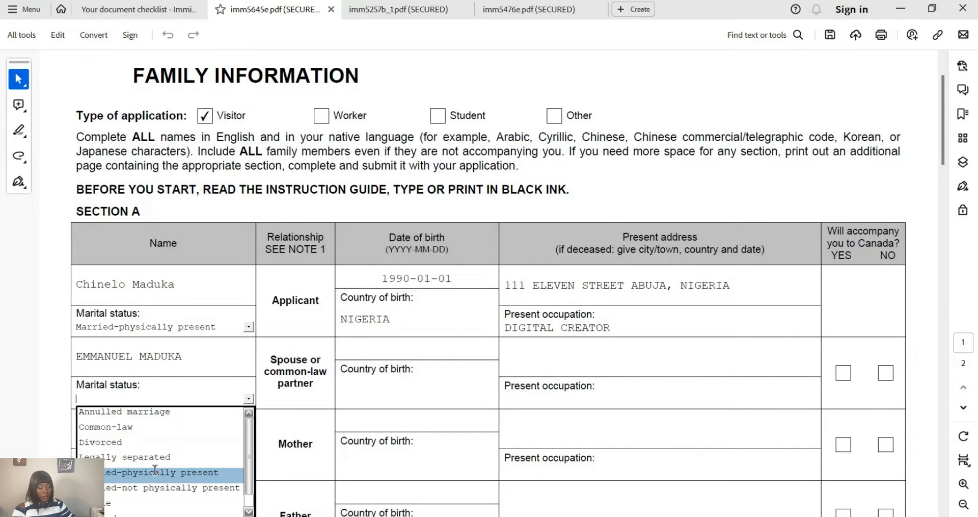
click(153, 472)
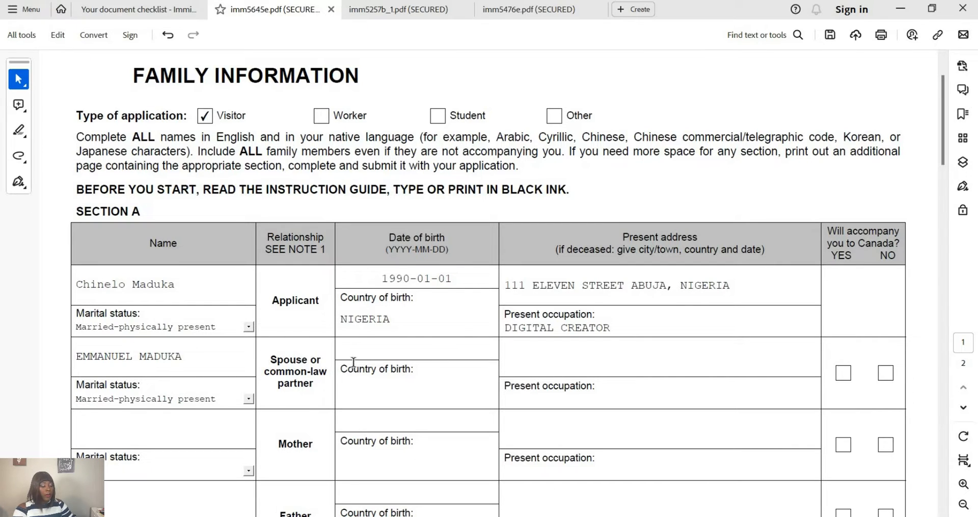
- Open the spouse's date-of-birth calendar and zoom out to the 1900s century
click(371, 353)
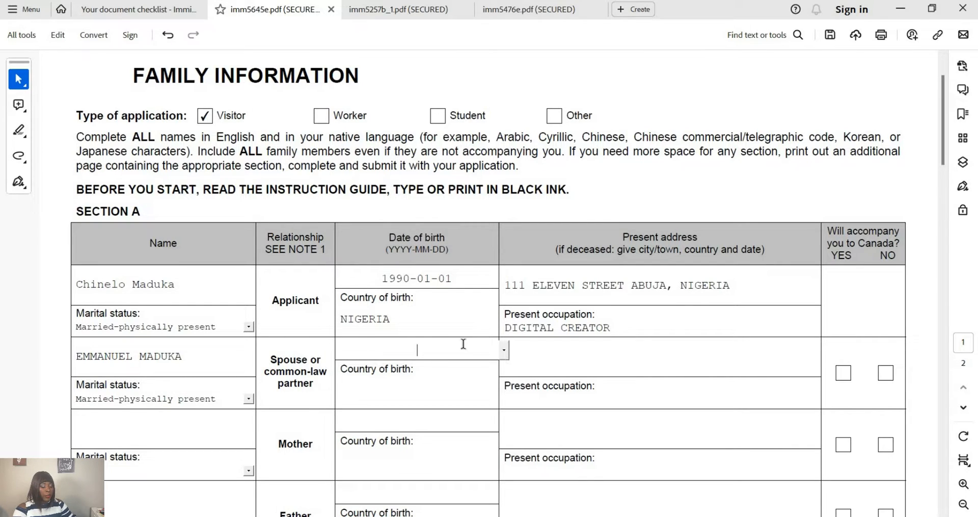
click(504, 351)
click(357, 351)
click(357, 351)
click(357, 351)
click(357, 351)
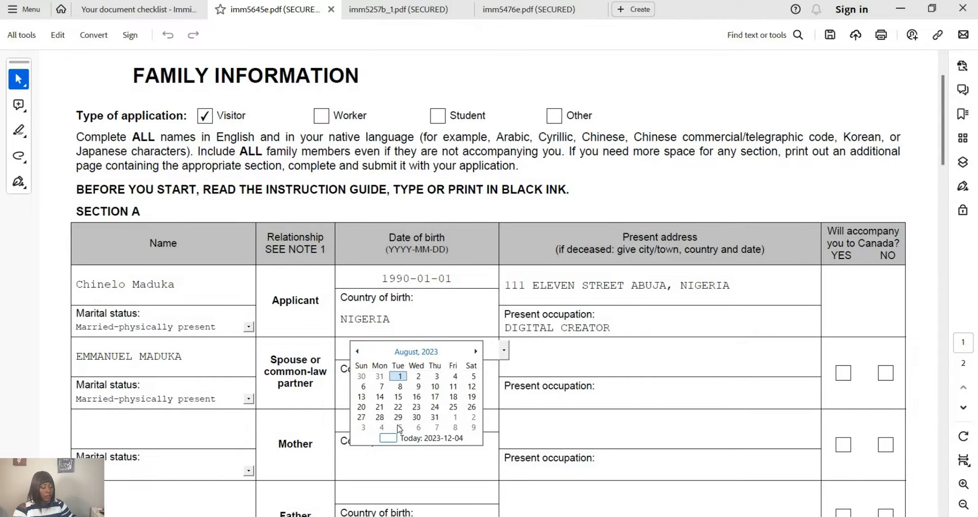
click(415, 352)
click(359, 351)
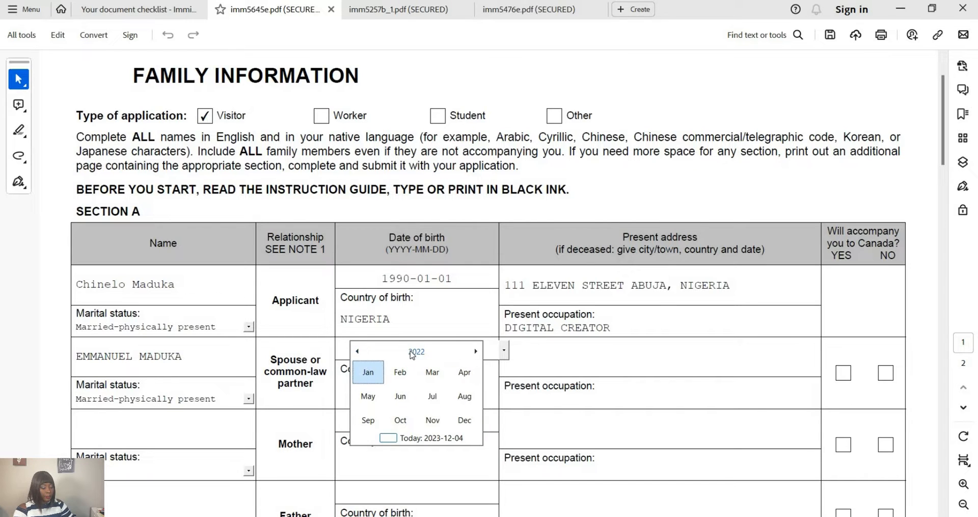
click(416, 352)
click(367, 353)
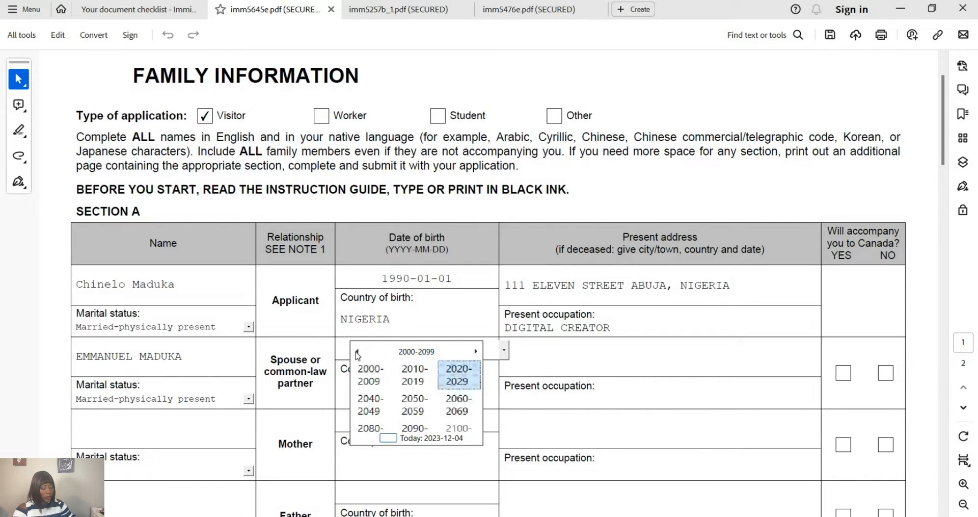
click(358, 352)
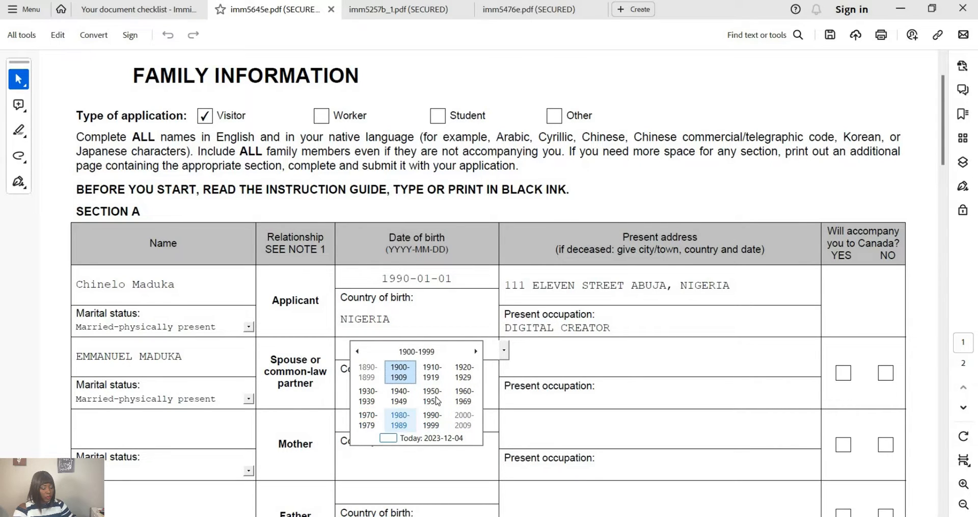
- Pick 1 January 1989 as the spouse's date of birth
click(400, 419)
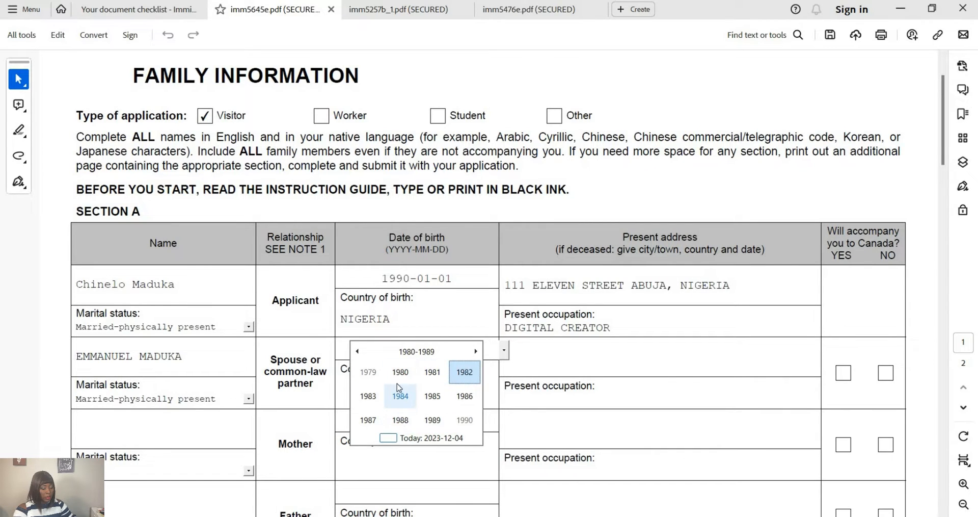
click(475, 351)
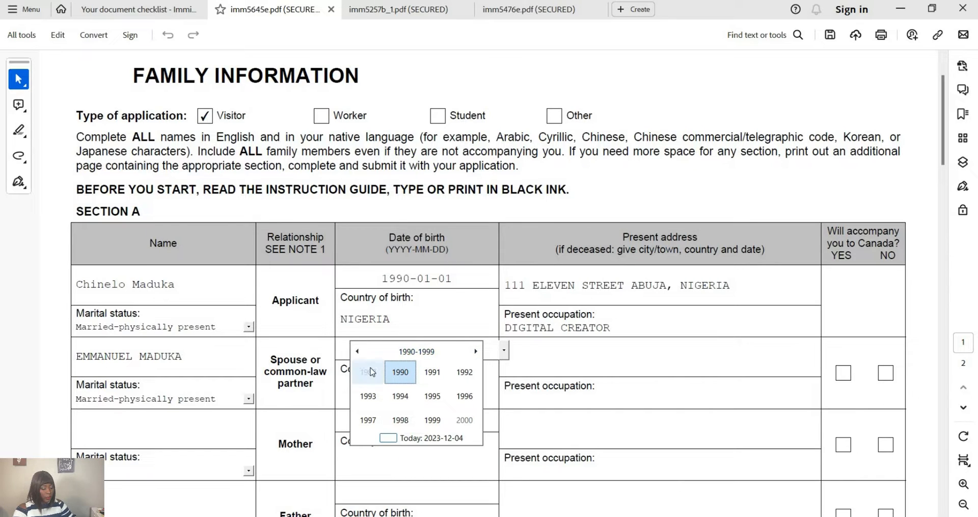
click(368, 372)
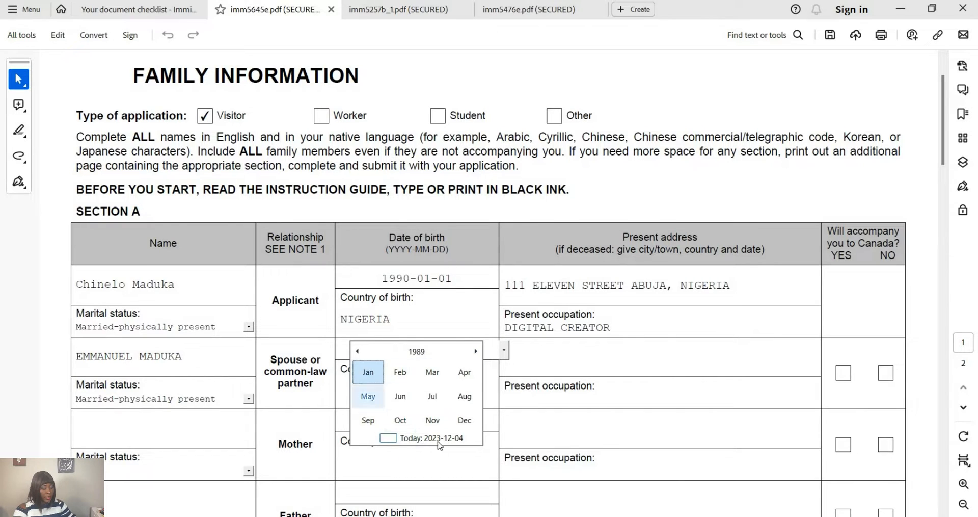
click(368, 372)
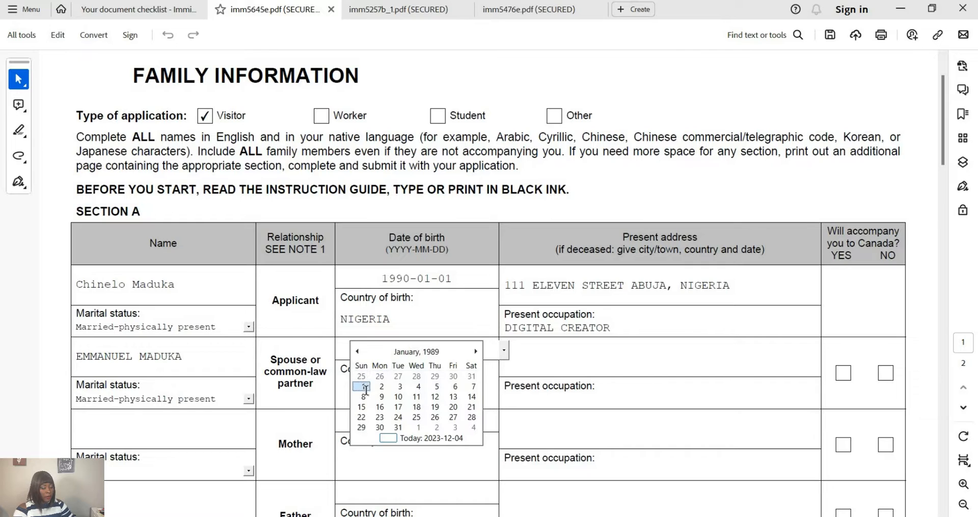
click(364, 386)
click(414, 398)
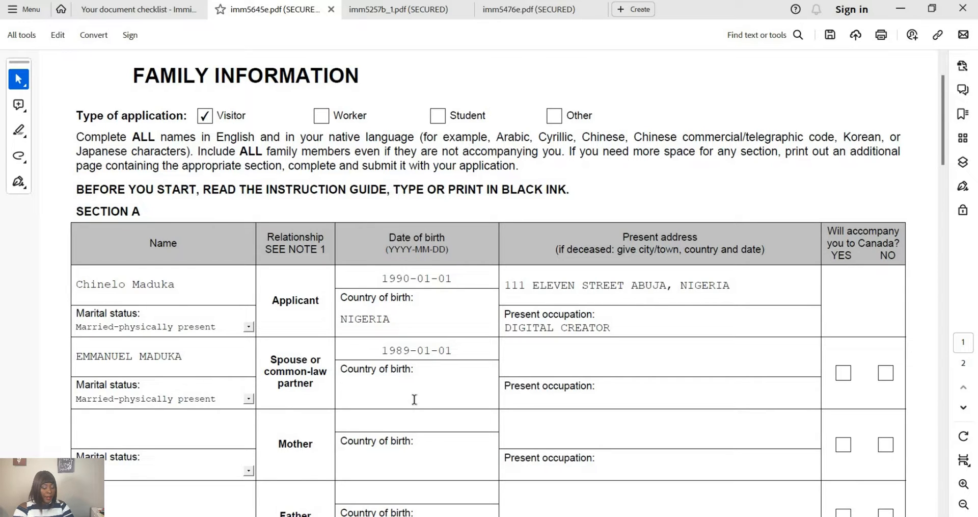
- Enter NIGERIA as the spouse's country of birth and the applicant's Abuja address as theirs
text(NIGERIA)
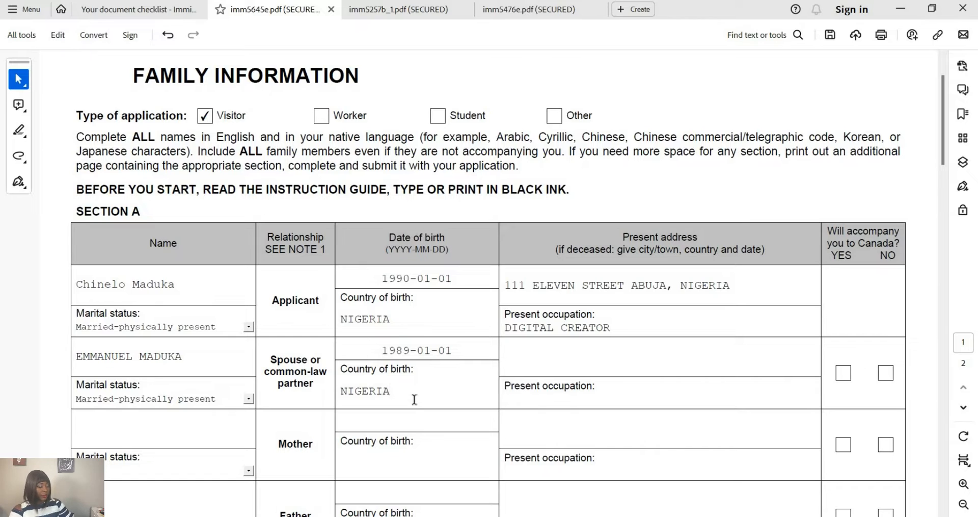
click(560, 355)
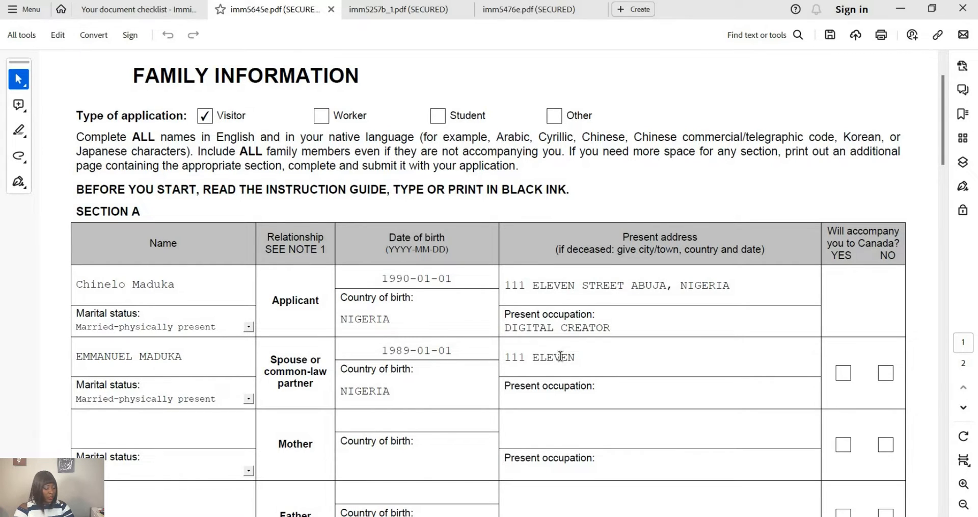
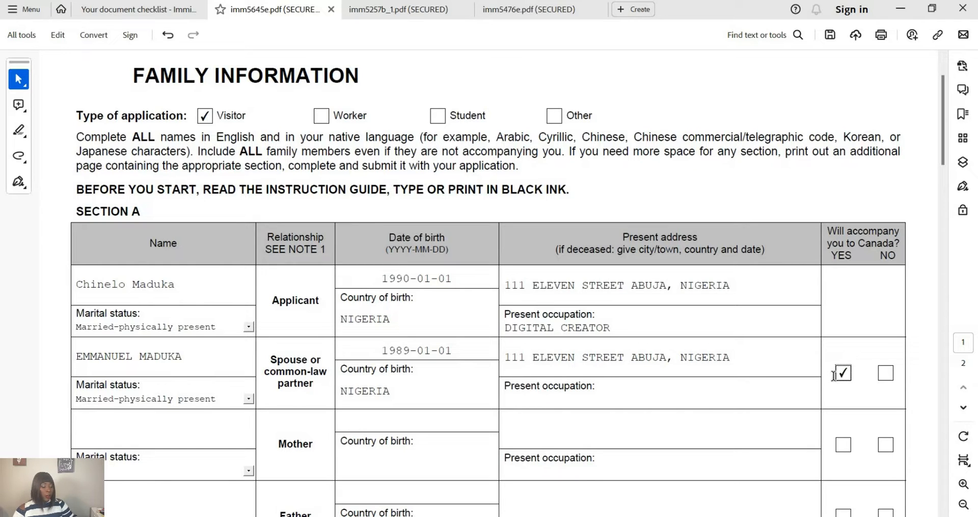
- Mark the spouse as not accompanying (NO) and enter DOCTOR as their occupation
click(886, 373)
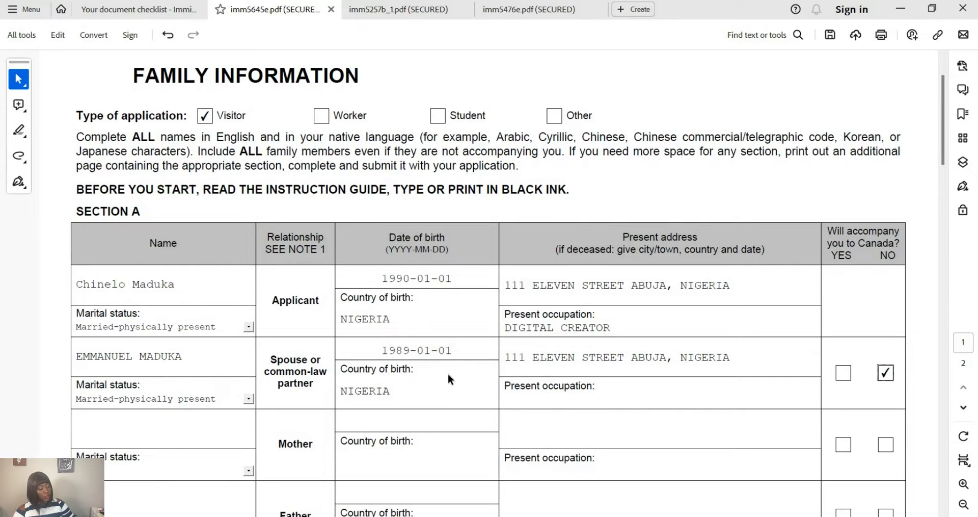
scroll(447, 390, down, 1)
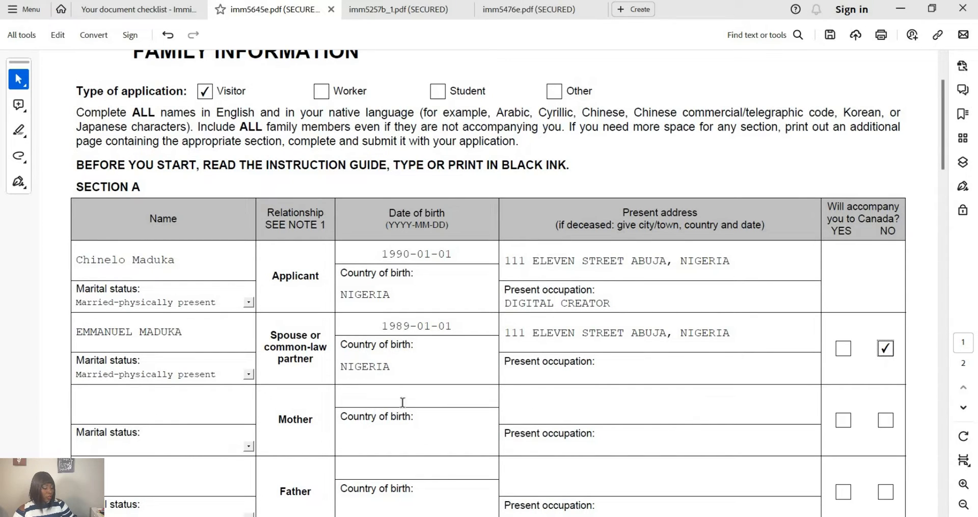
click(537, 375)
text(DOCTOR)
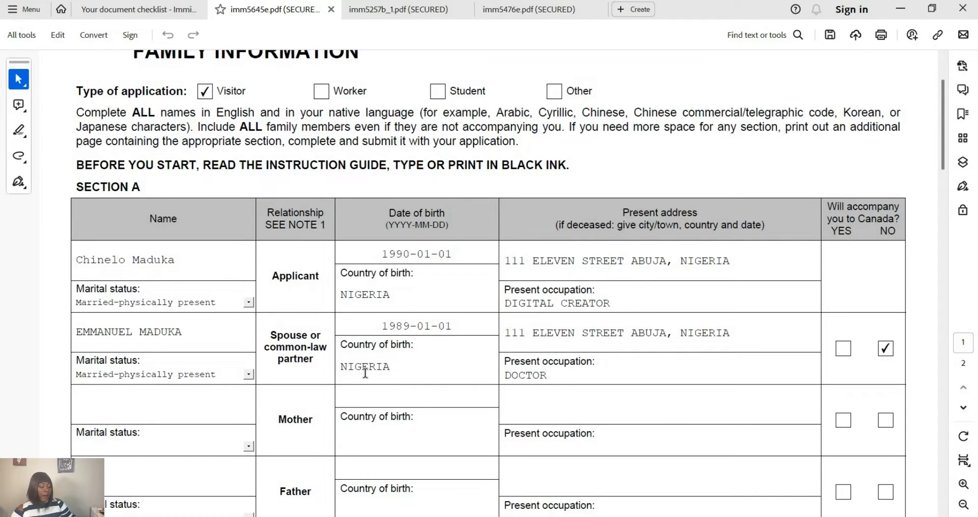
scroll(286, 332, down, 1)
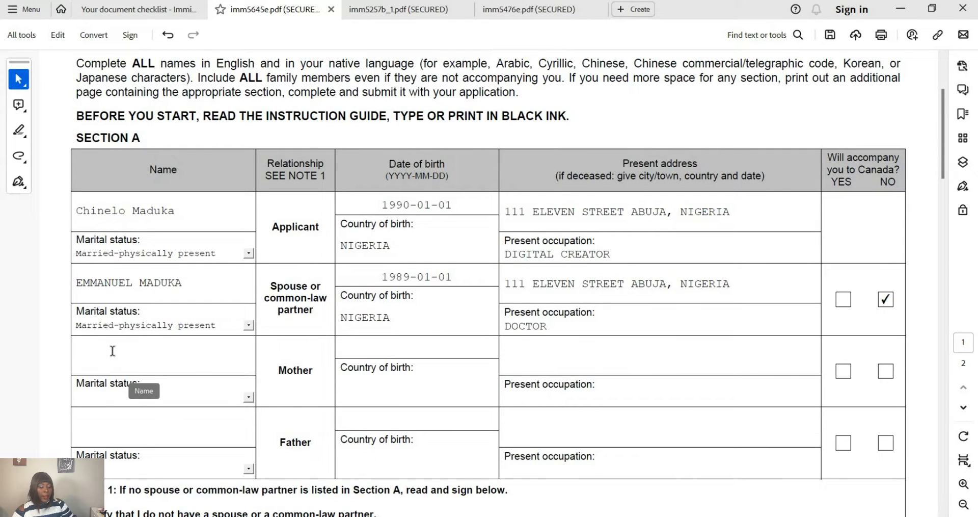
- Enter the mother's name and set her marital status to Married
click(112, 351)
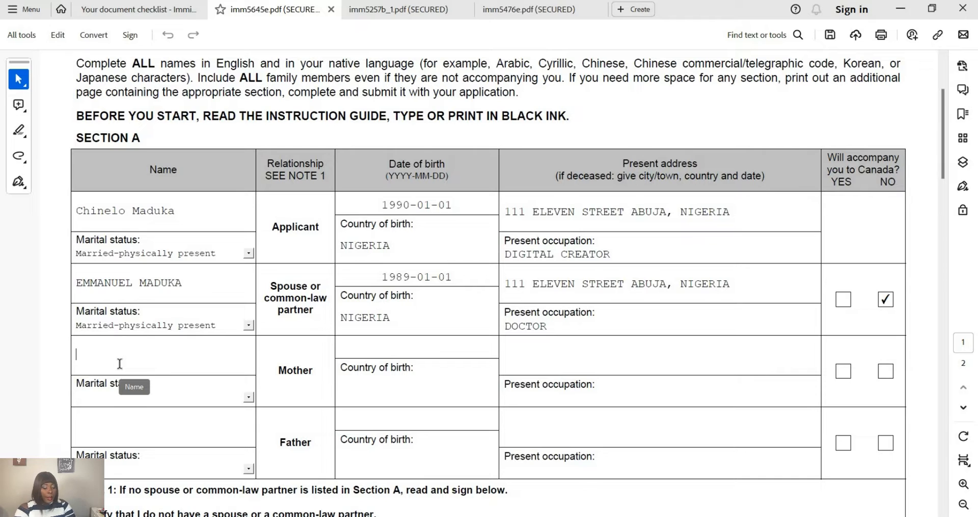
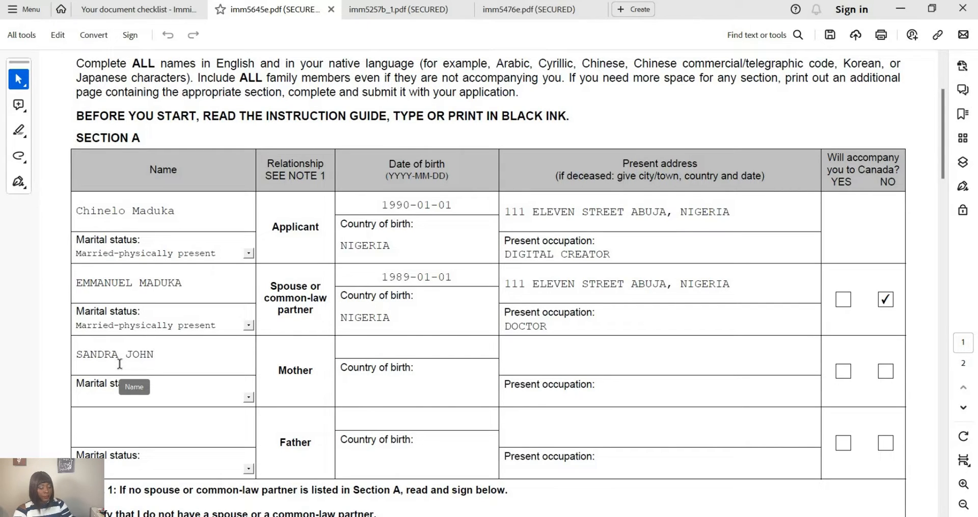
click(224, 400)
scroll(148, 443, down, 1)
click(118, 459)
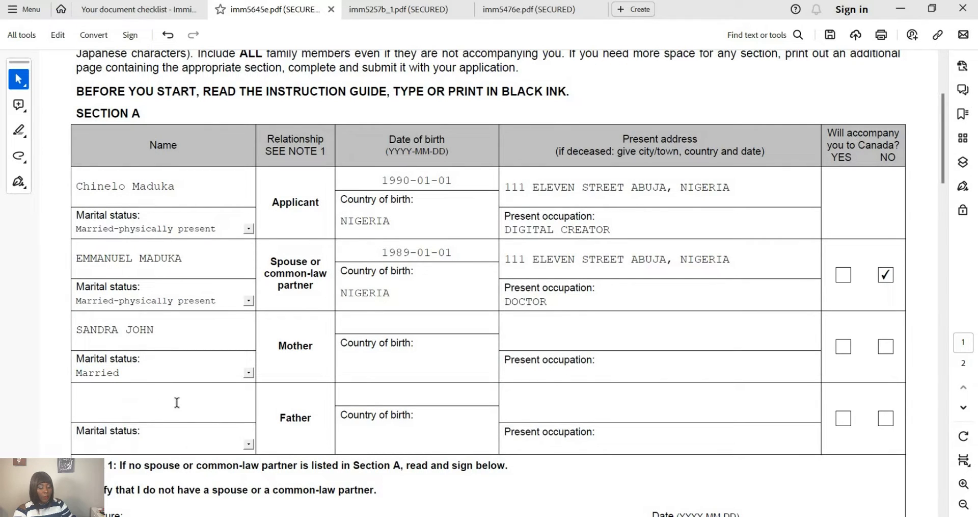
- Enter the father's name and set his marital status to Married
click(179, 403)
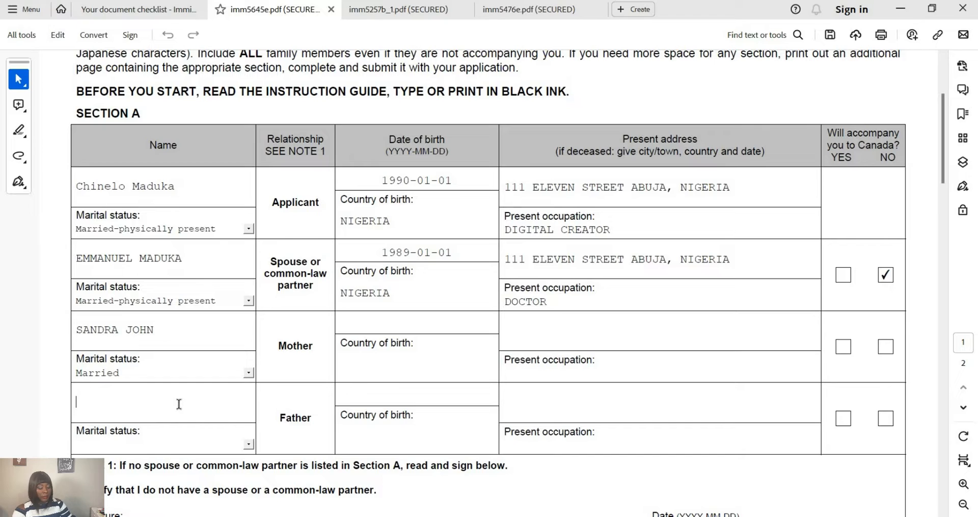
text(JOHN H)
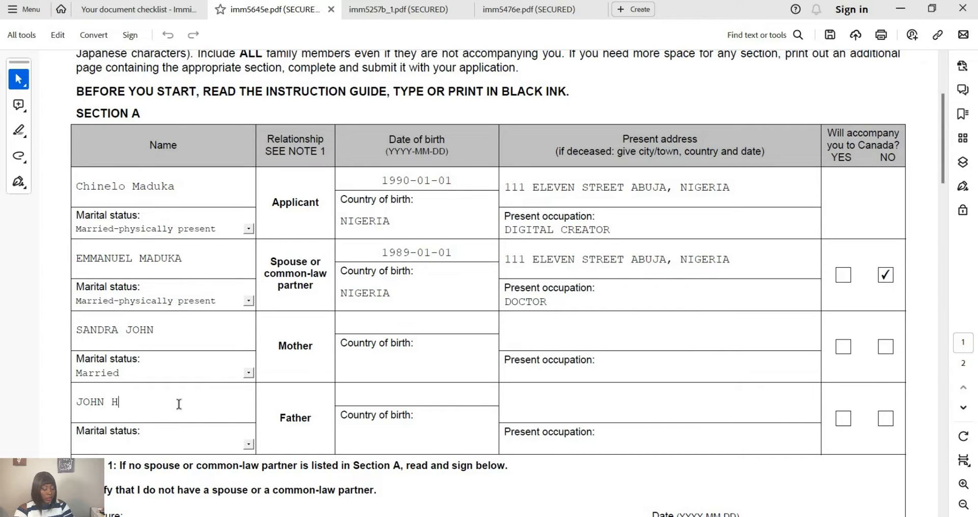
key(BackSpace)
text(JOHN)
click(249, 443)
scroll(171, 489, down, 1)
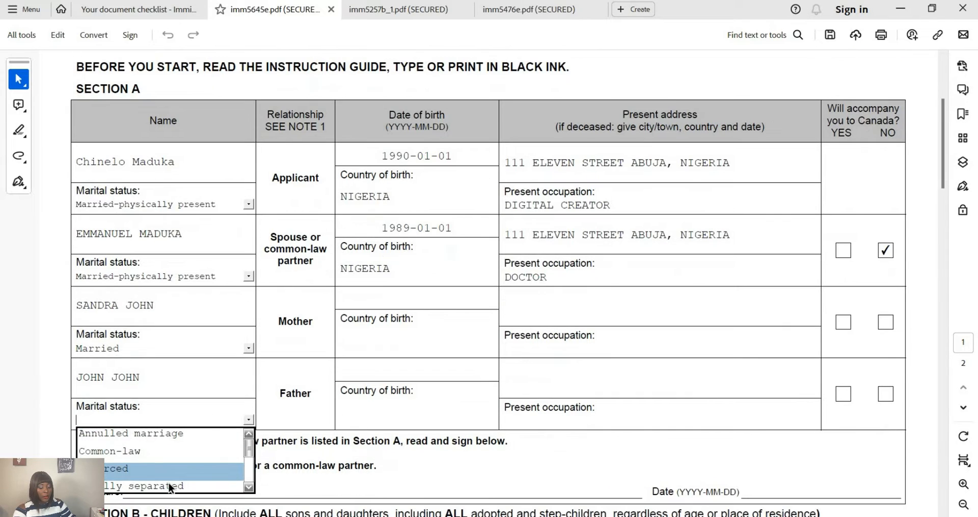
scroll(193, 434, down, 3)
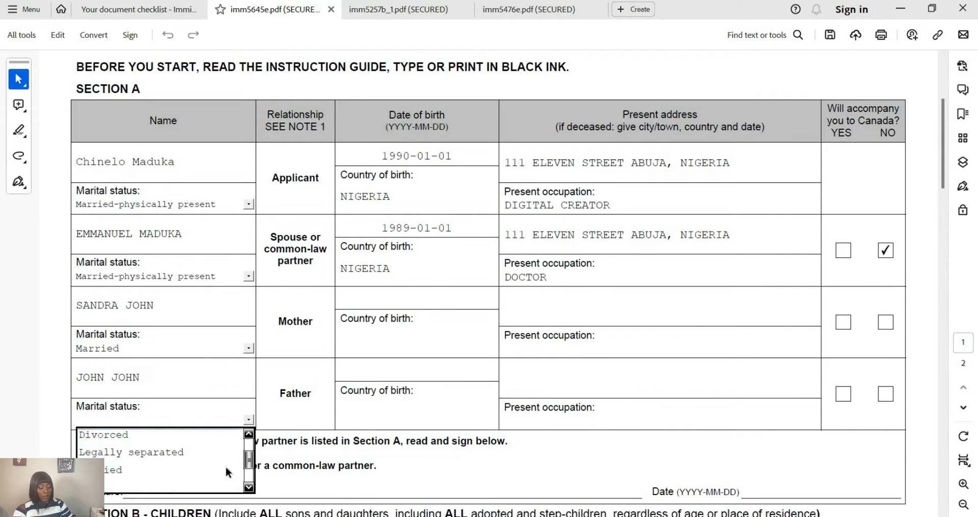
click(191, 432)
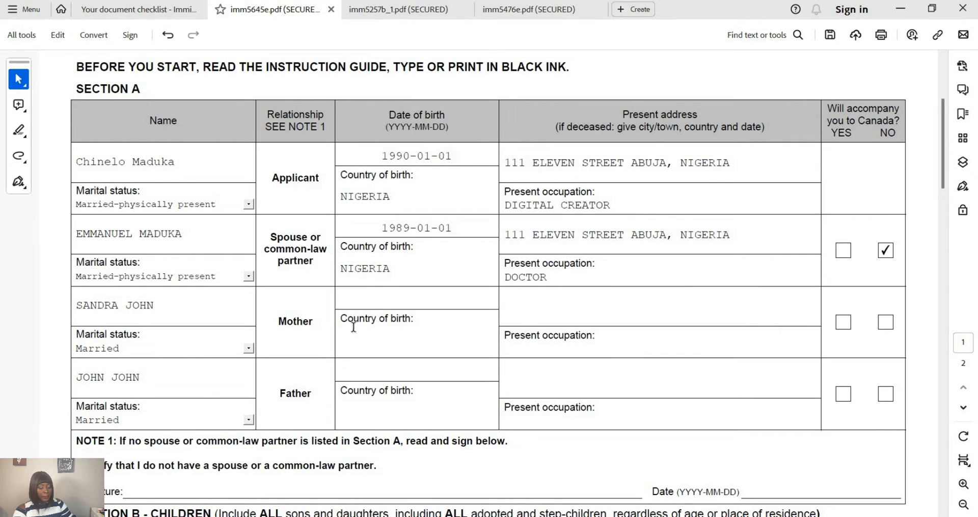
- Open the mother's date-of-birth calendar and navigate back to the 1900-1909 years
click(369, 302)
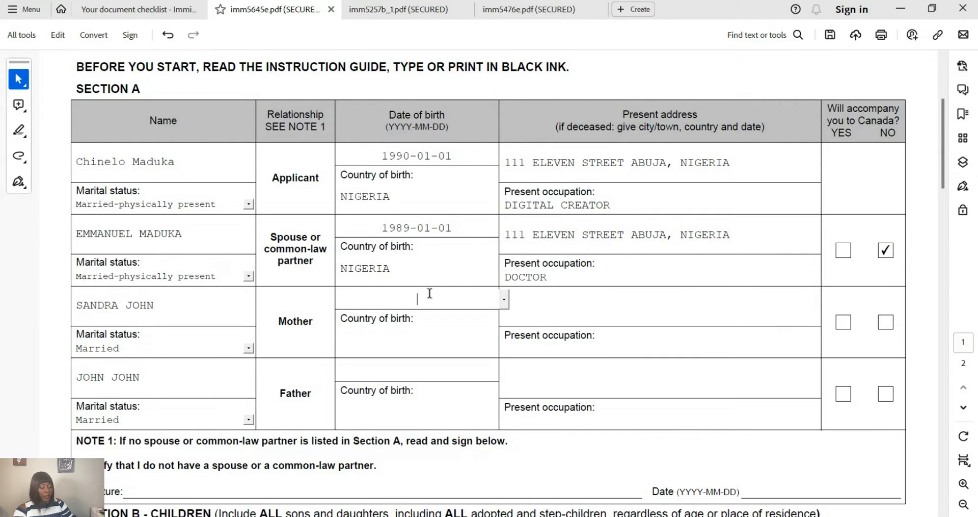
click(504, 301)
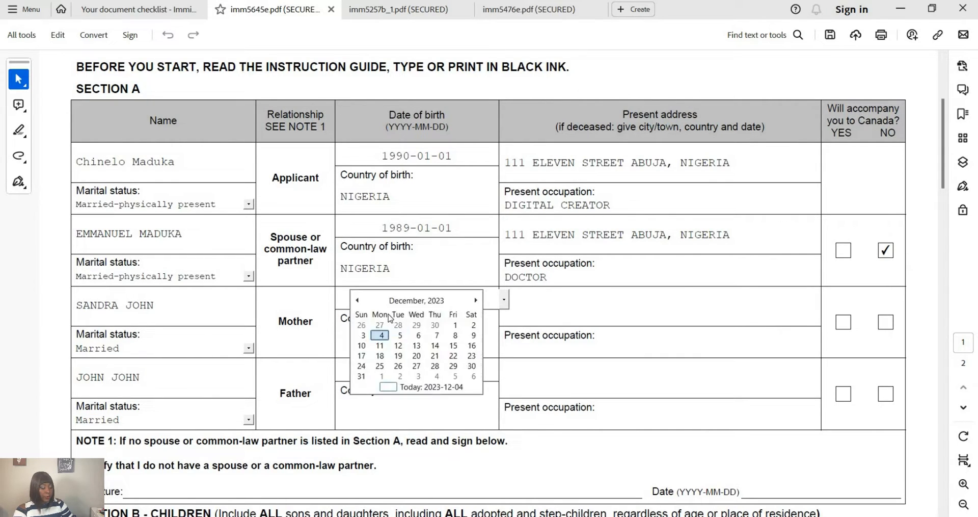
click(357, 300)
click(432, 302)
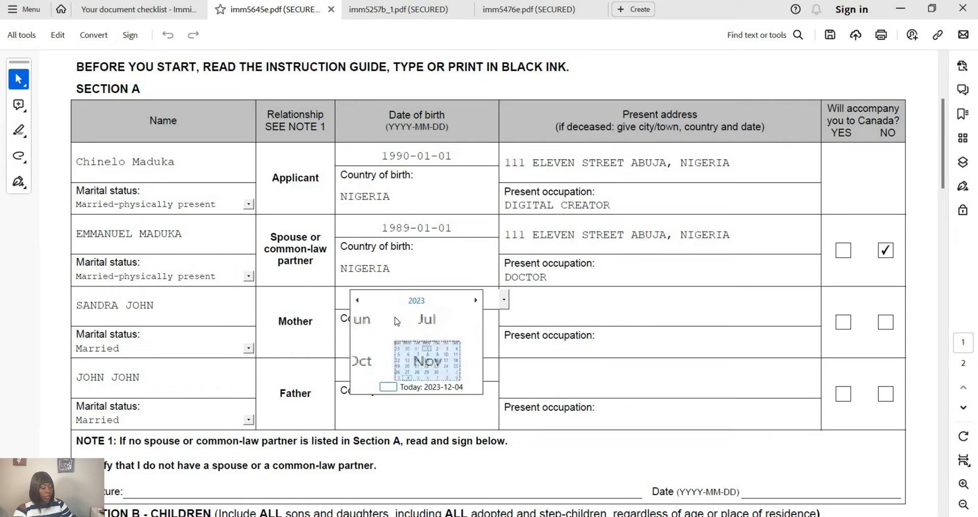
click(357, 300)
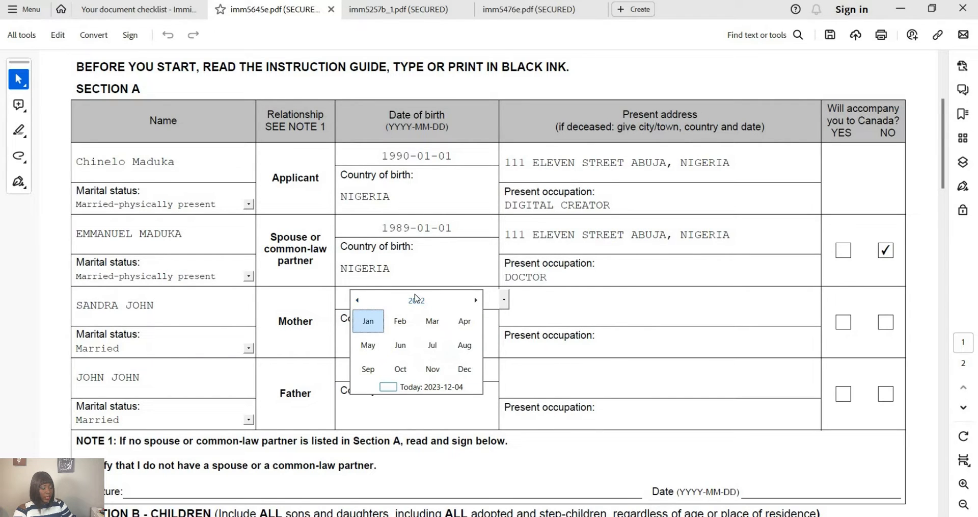
click(416, 301)
click(417, 301)
click(358, 301)
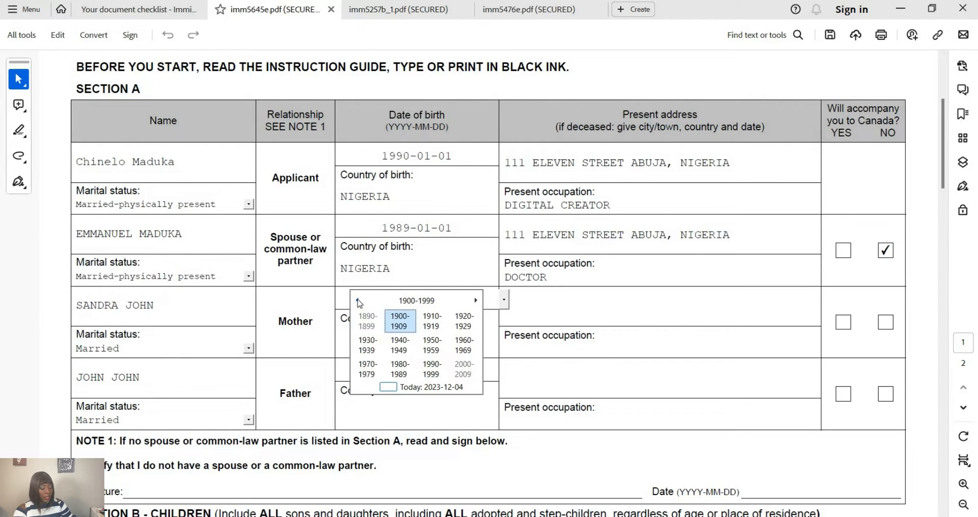
click(366, 318)
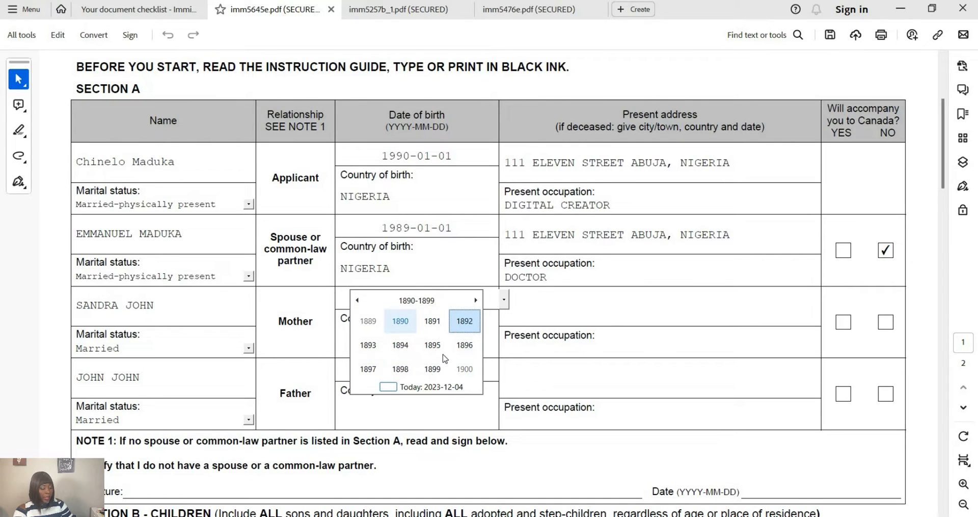
click(417, 300)
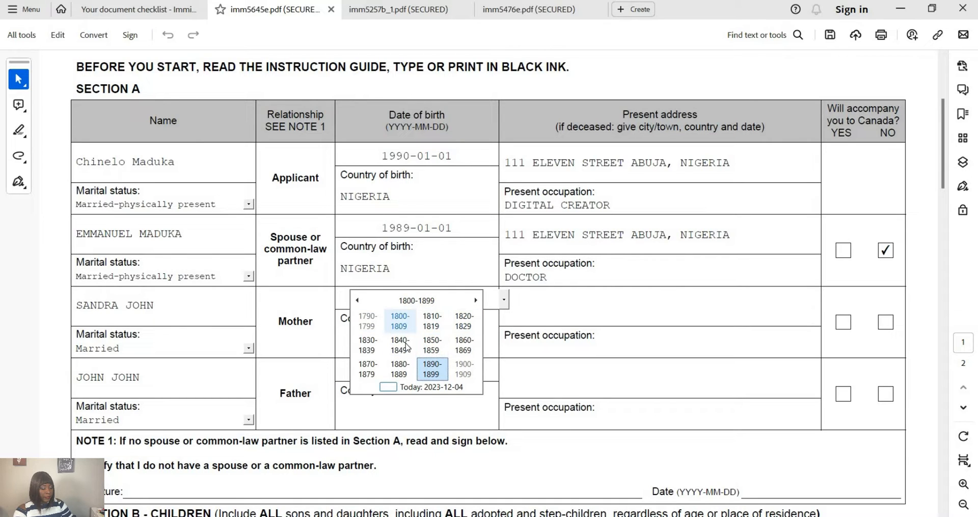
click(469, 368)
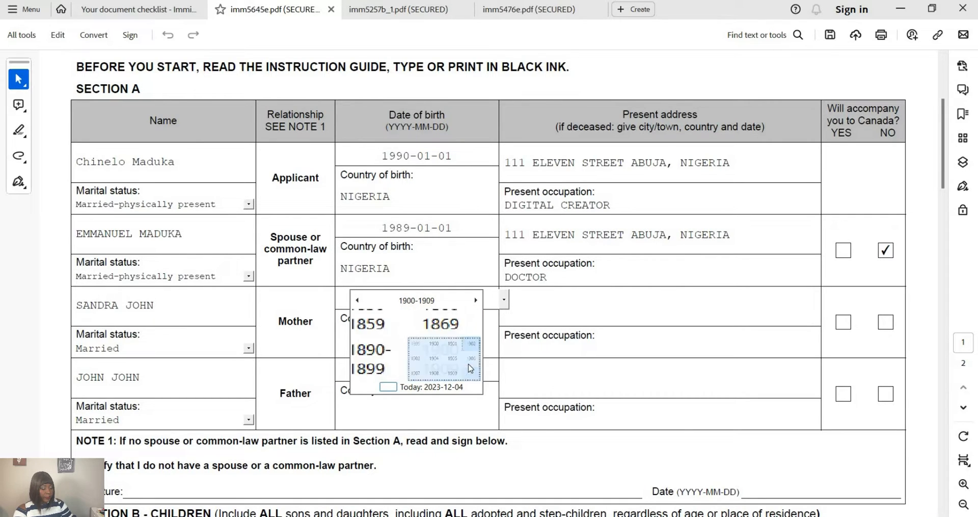
- Page forward to the 1940s and pick 1 January 1949 as the mother's birth date
click(475, 301)
click(476, 300)
click(475, 300)
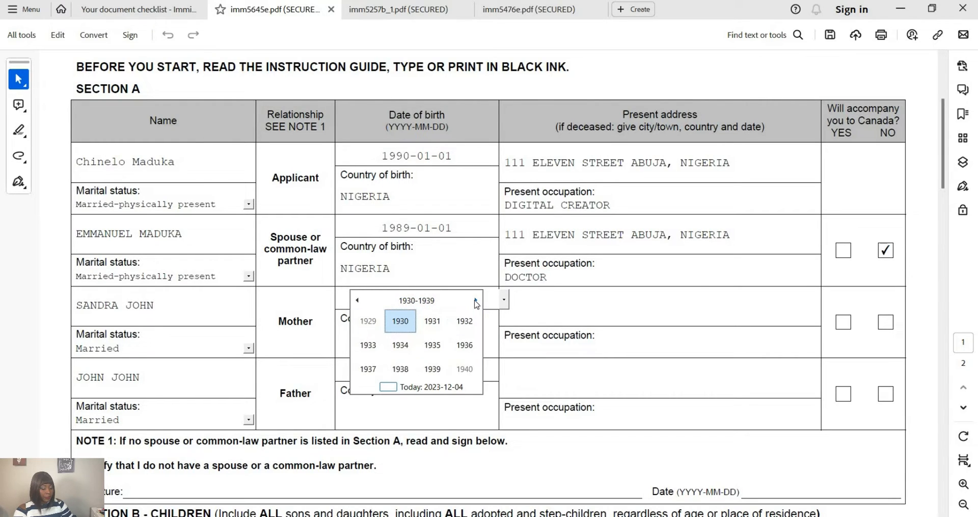
click(475, 300)
click(476, 300)
click(377, 329)
click(373, 327)
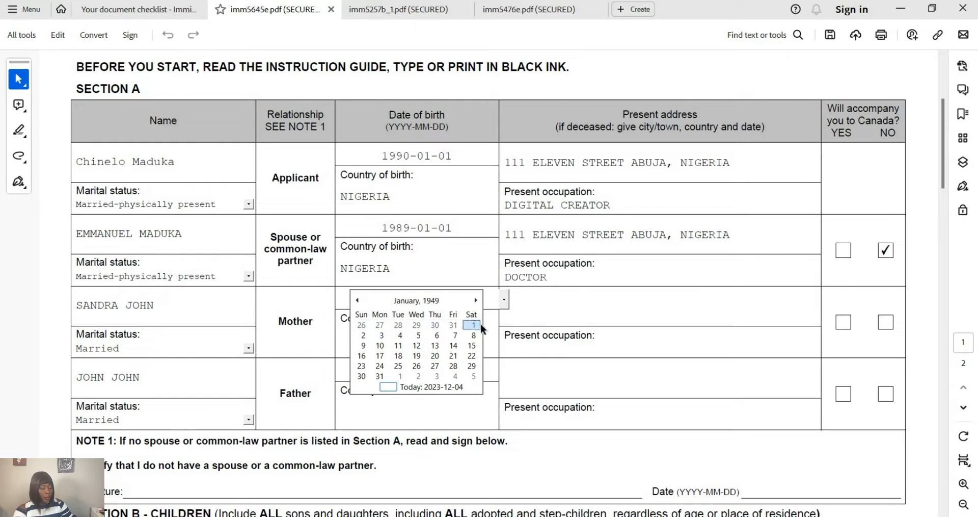
click(478, 324)
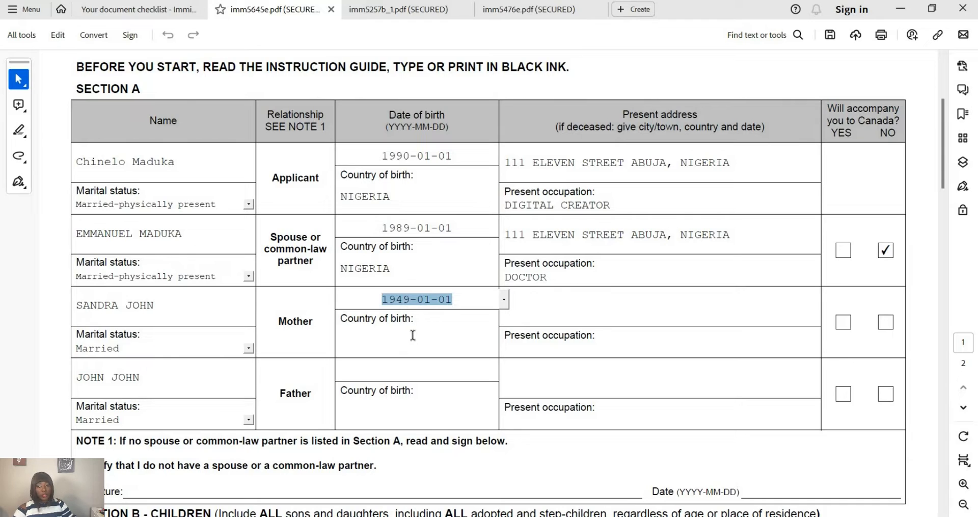
- Enter NIGERIA as the mother's country of birth
click(410, 343)
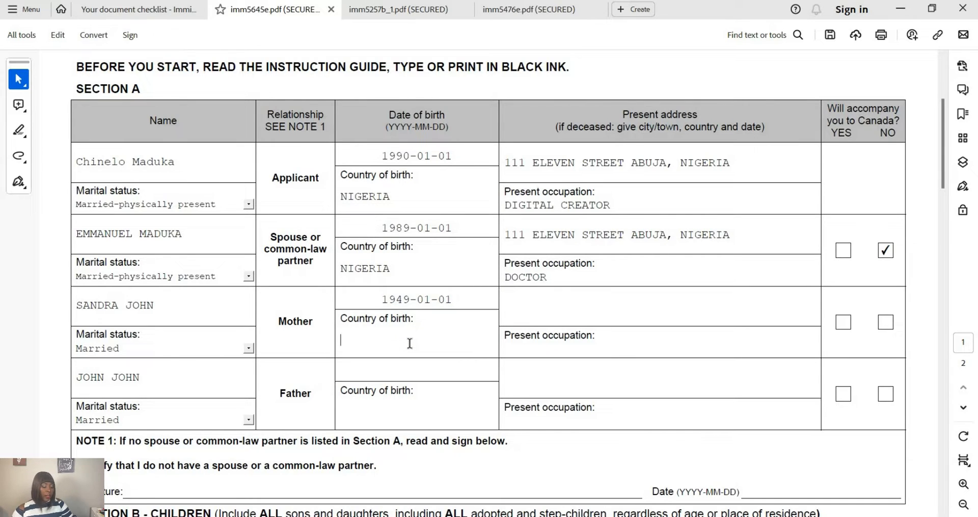
text(NIGERIA)
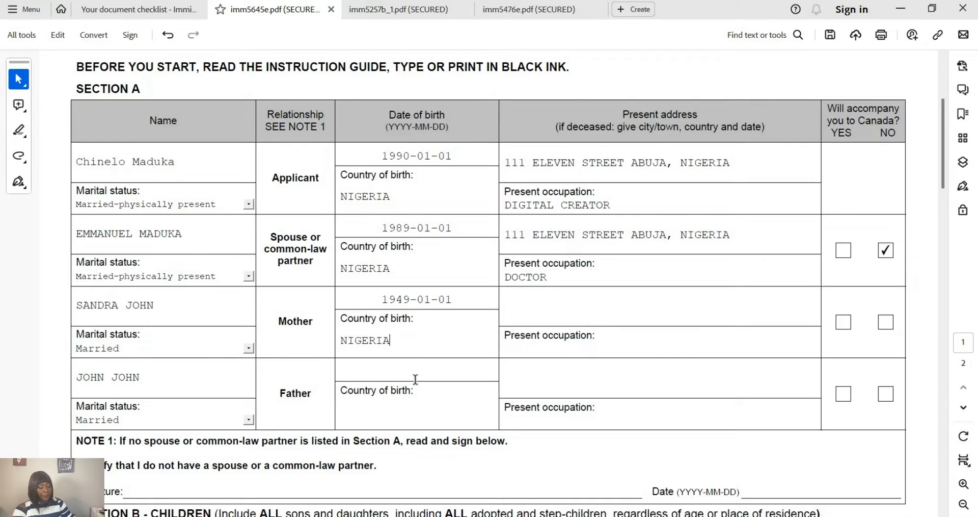
click(415, 375)
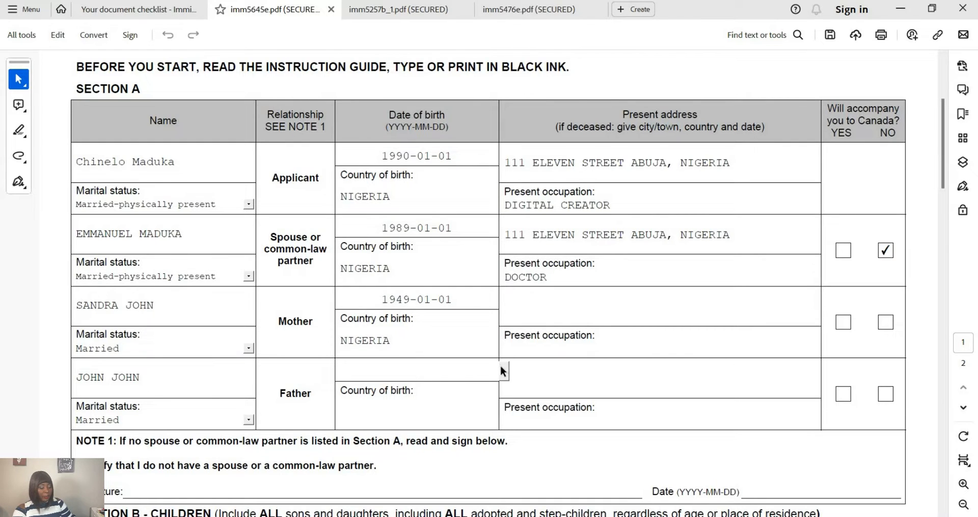
- Open the father's date-of-birth calendar and page back to the 1940s
click(502, 370)
click(418, 372)
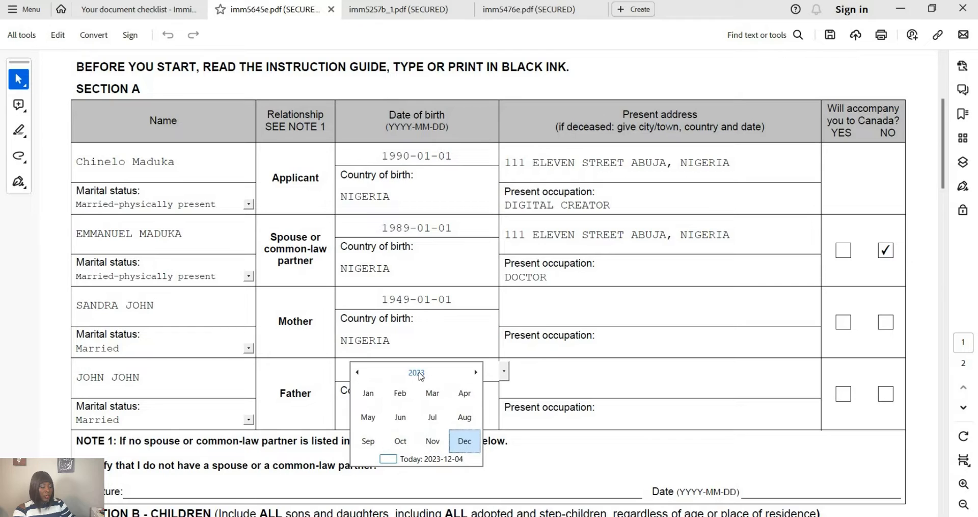
click(396, 375)
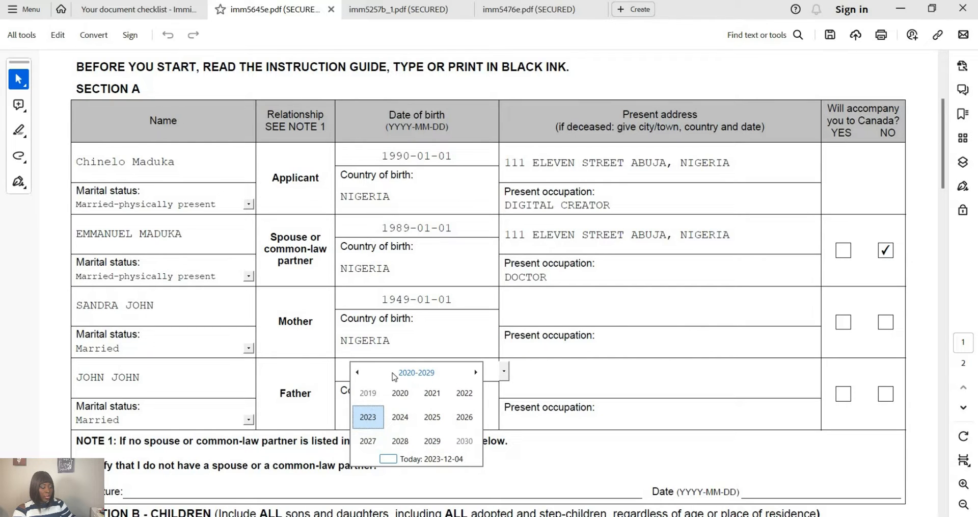
click(356, 373)
click(357, 373)
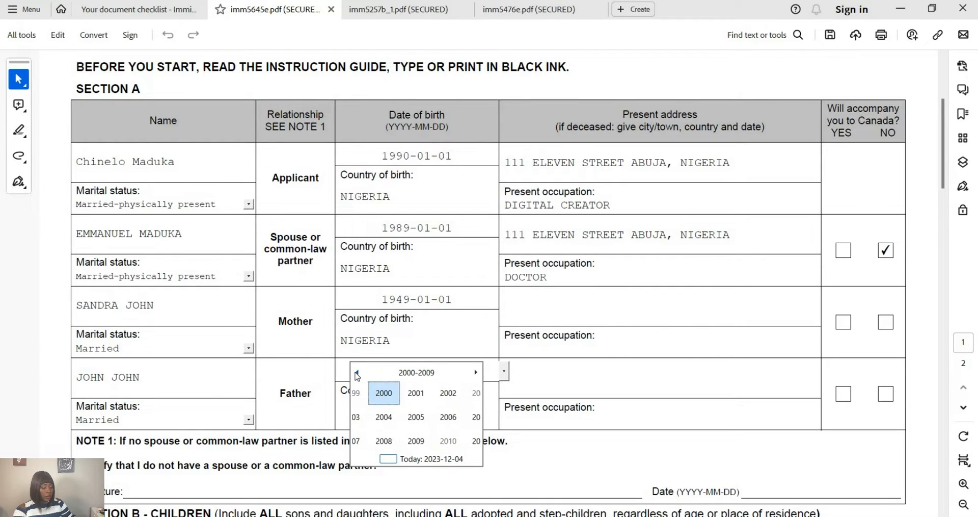
click(357, 373)
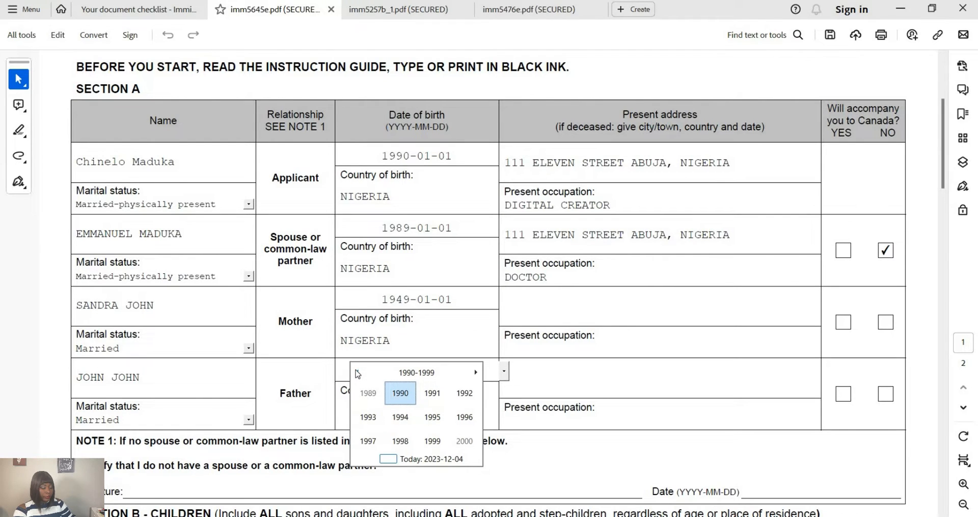
click(358, 372)
click(359, 373)
click(358, 372)
click(358, 372)
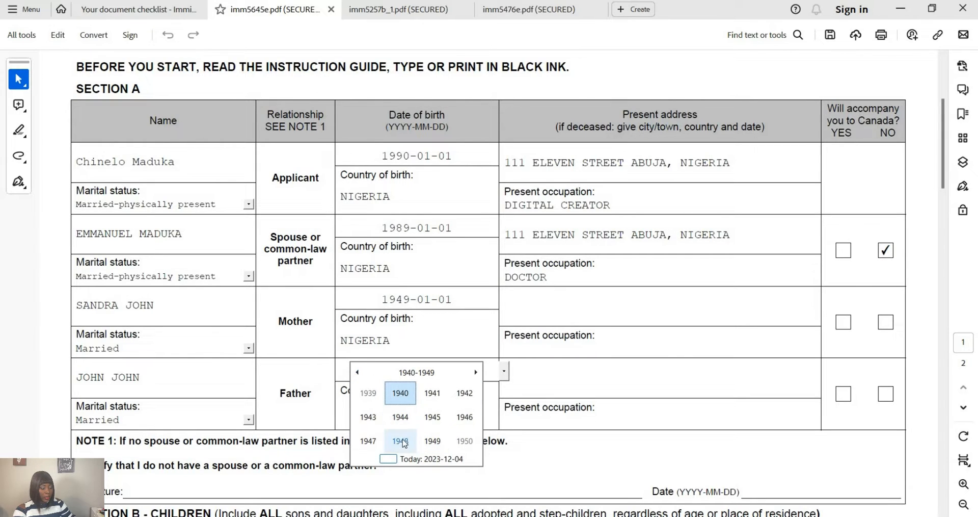
- Pick 1 January 1948 as the father's birth date and enter NIGERIA as country of birth
click(401, 441)
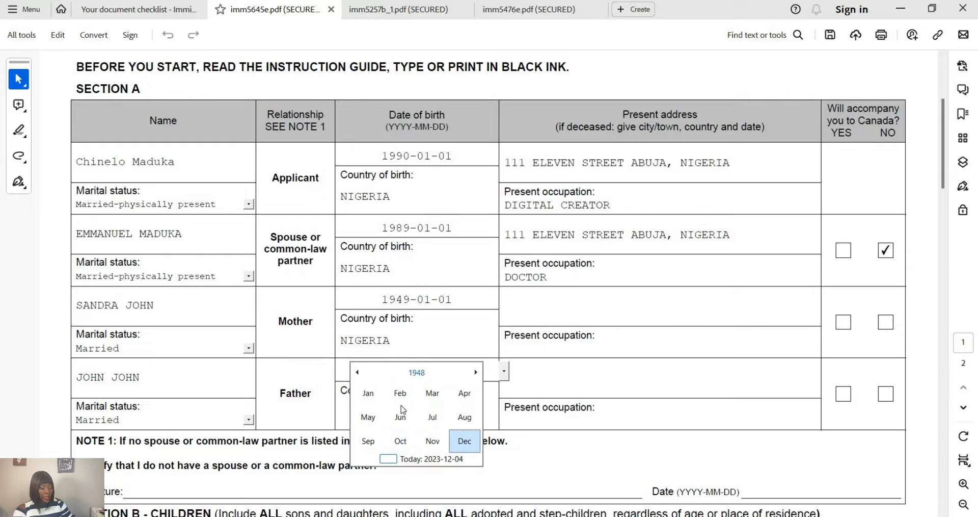
click(365, 396)
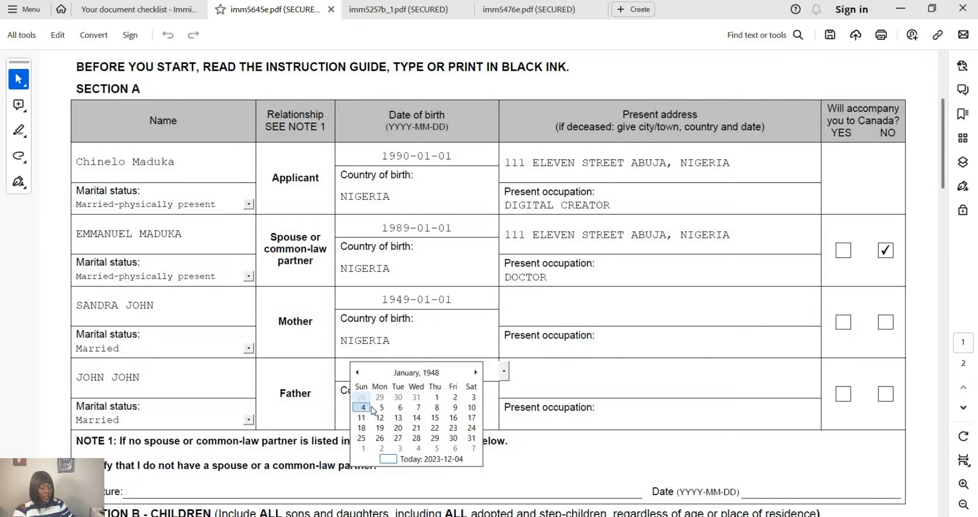
click(437, 398)
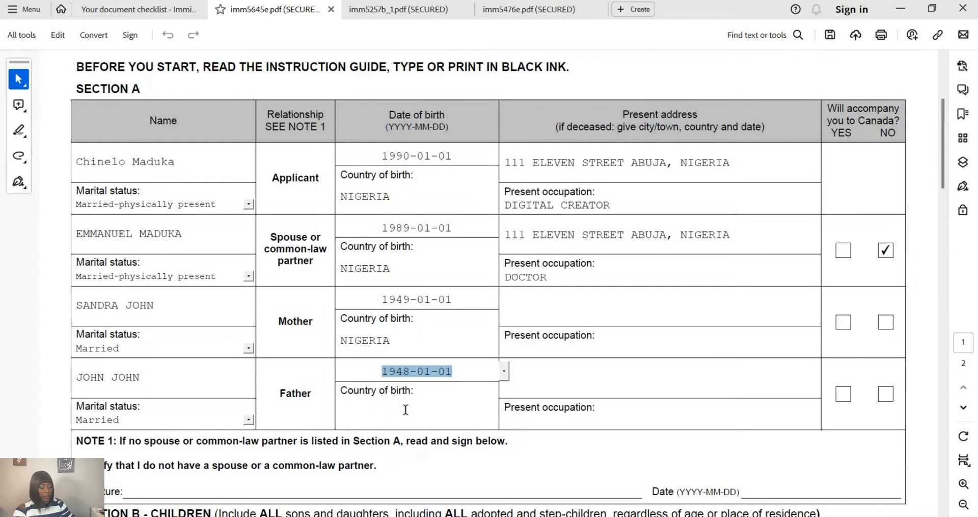
click(406, 410)
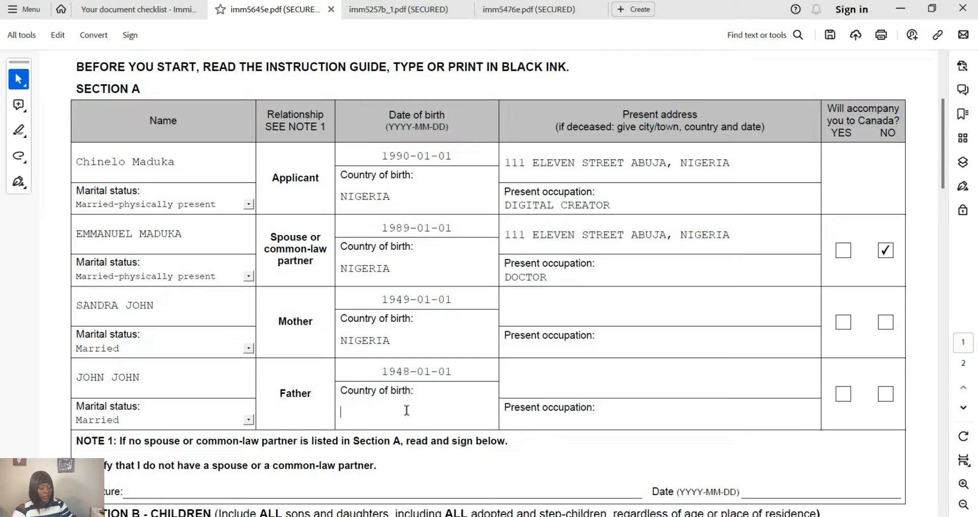
text(NIGERIA)
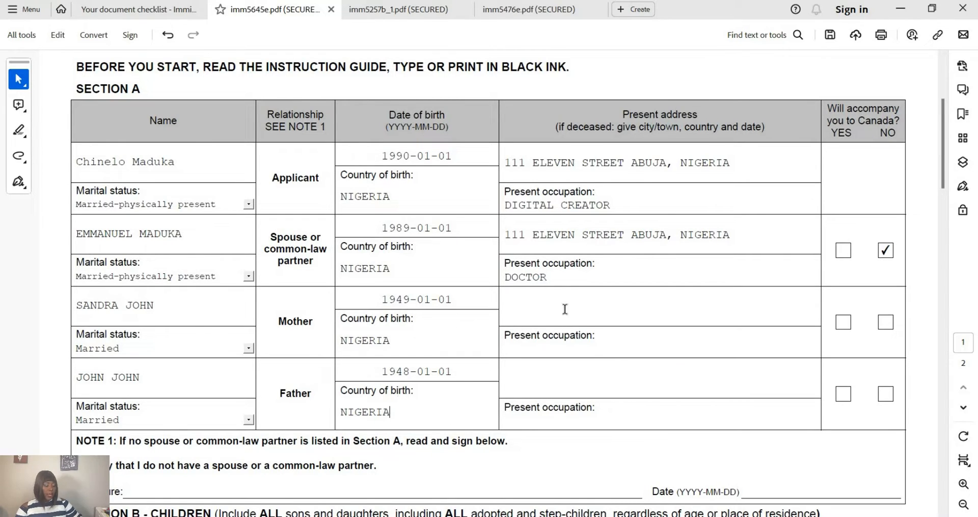
- Fill in the mother's present address in Nigeria and set her occupation to PROFESSOR IN ECONOMICS
click(591, 296)
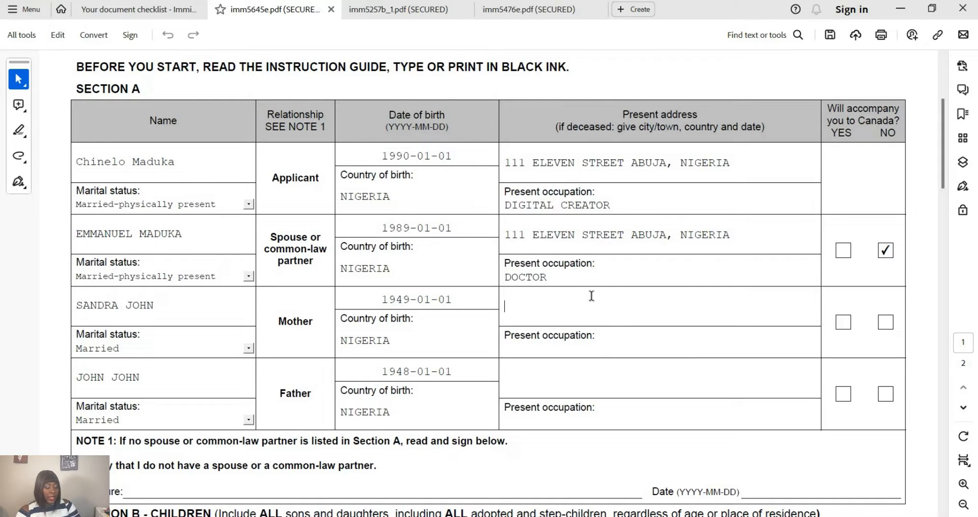
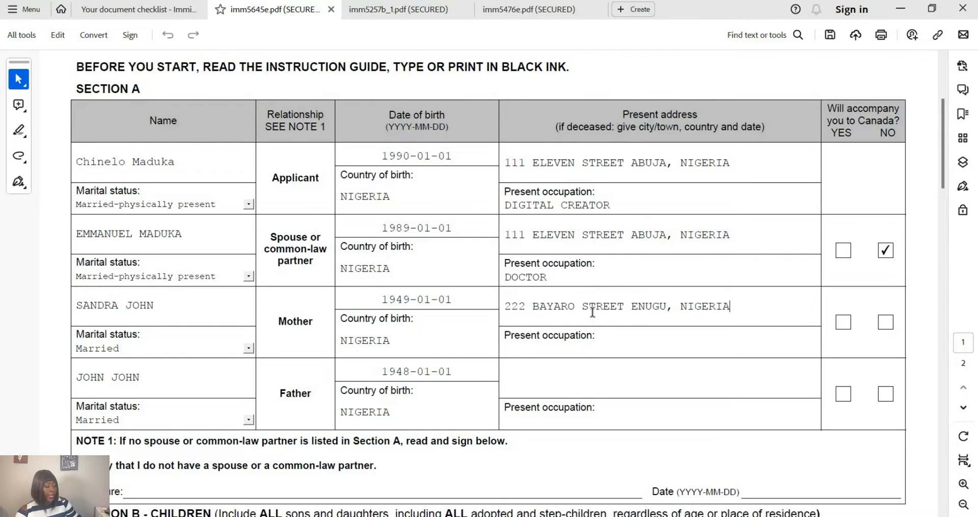
click(591, 351)
text(PROFESSOR)
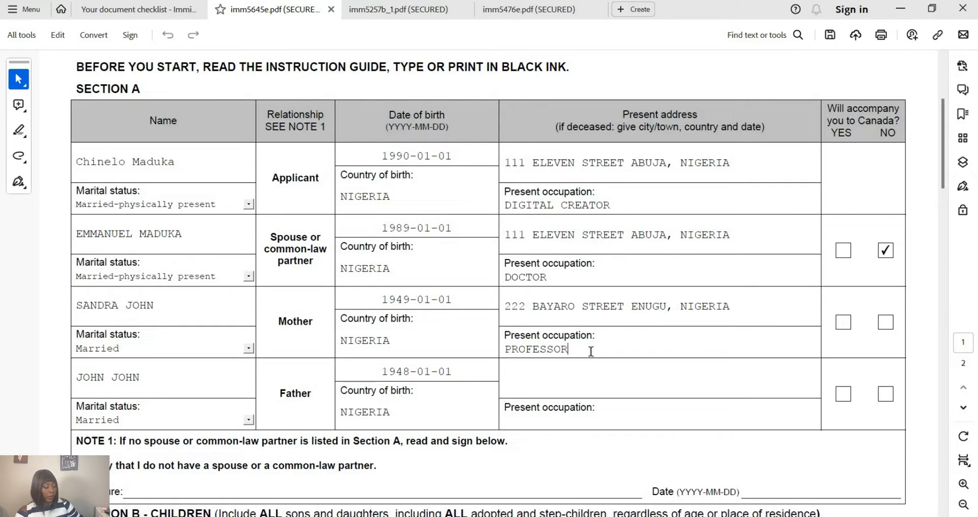
text( IN ECONOMICS)
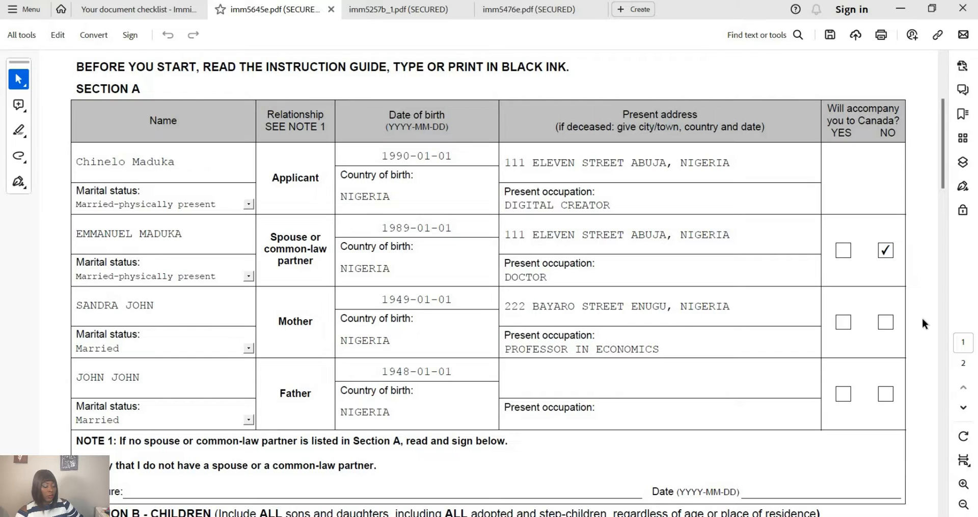
- Mark the mother as not accompanying; give the father his address, occupation ENGINEER, and NO
click(884, 321)
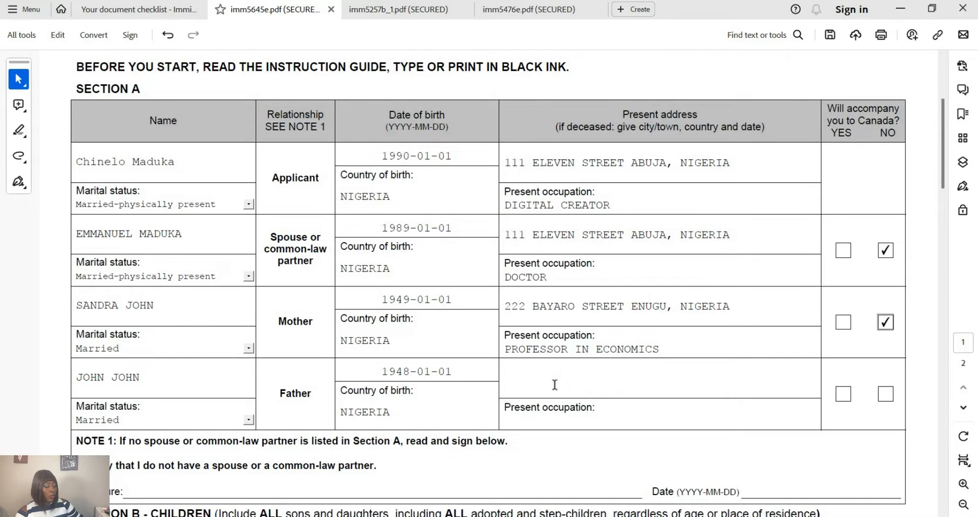
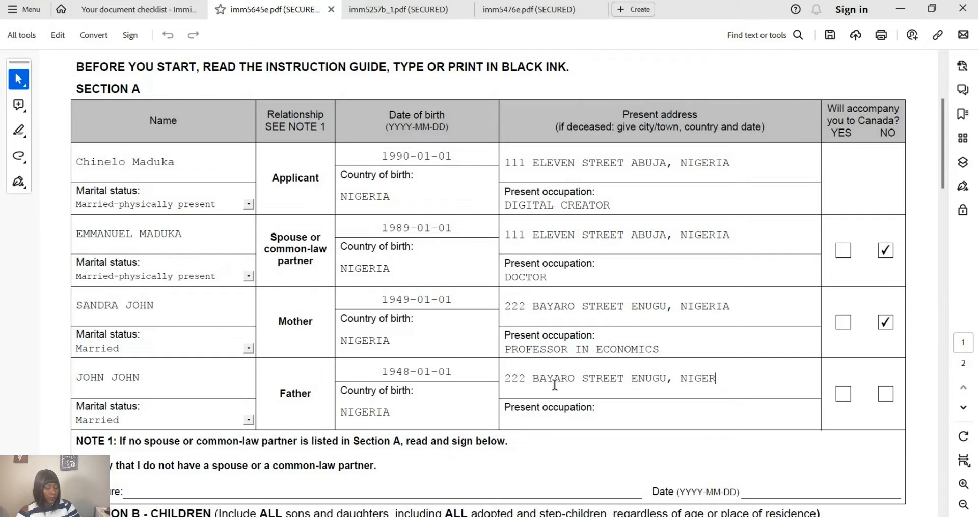
click(528, 422)
text(ENGINEER)
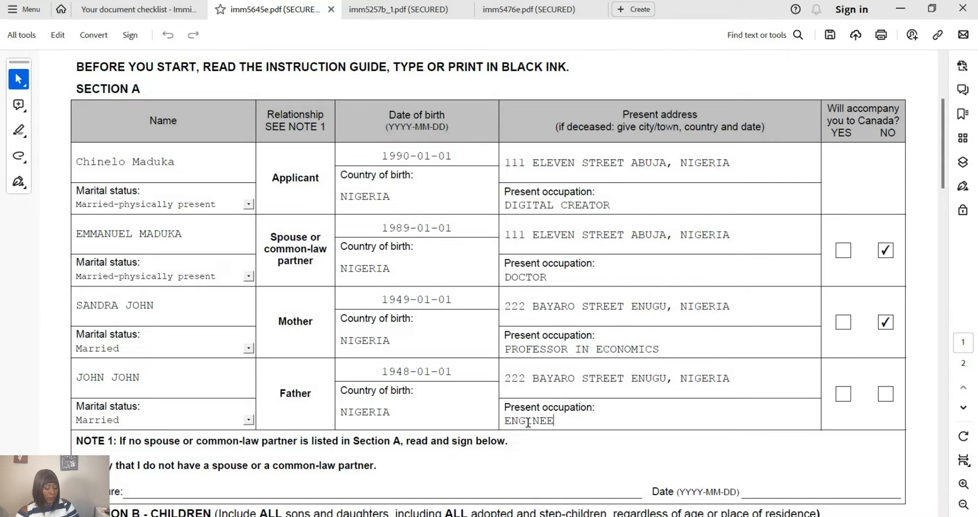
click(886, 397)
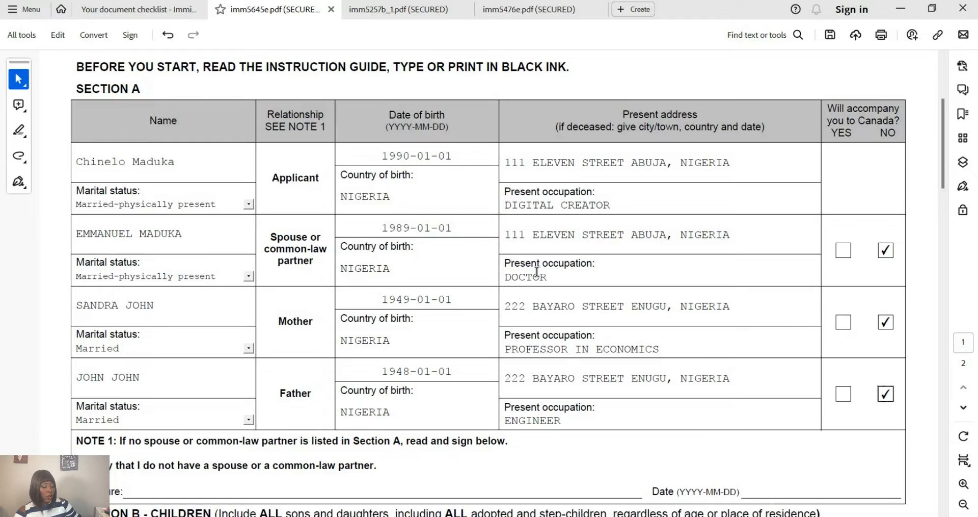
- Scroll down past Note 1 until the four blank Section B child rows show
scroll(536, 271, down, 1)
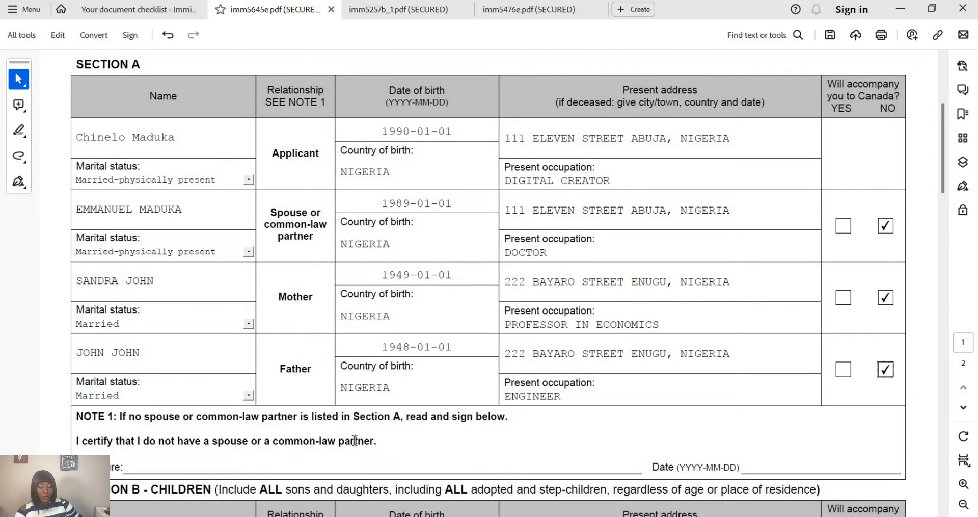
scroll(361, 451, down, 2)
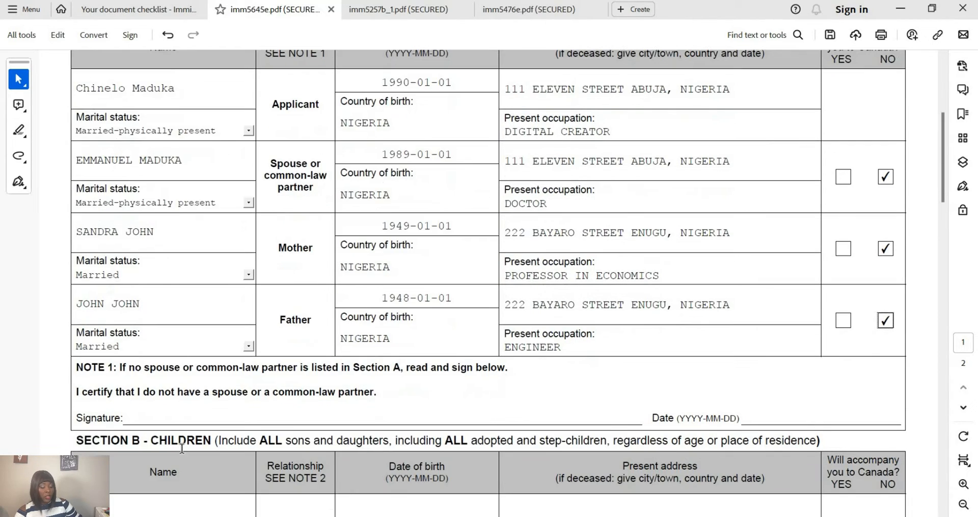
scroll(182, 449, down, 2)
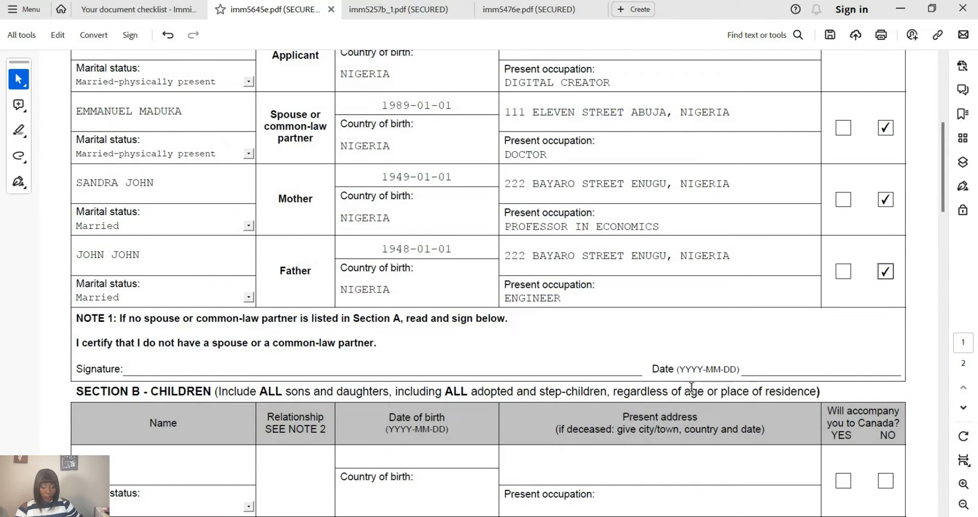
scroll(692, 390, down, 2)
scroll(691, 390, down, 9)
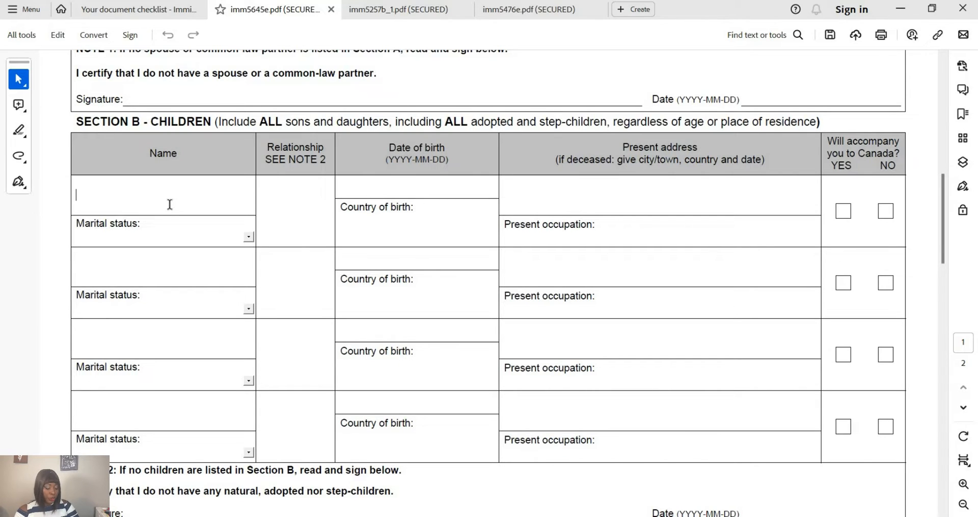
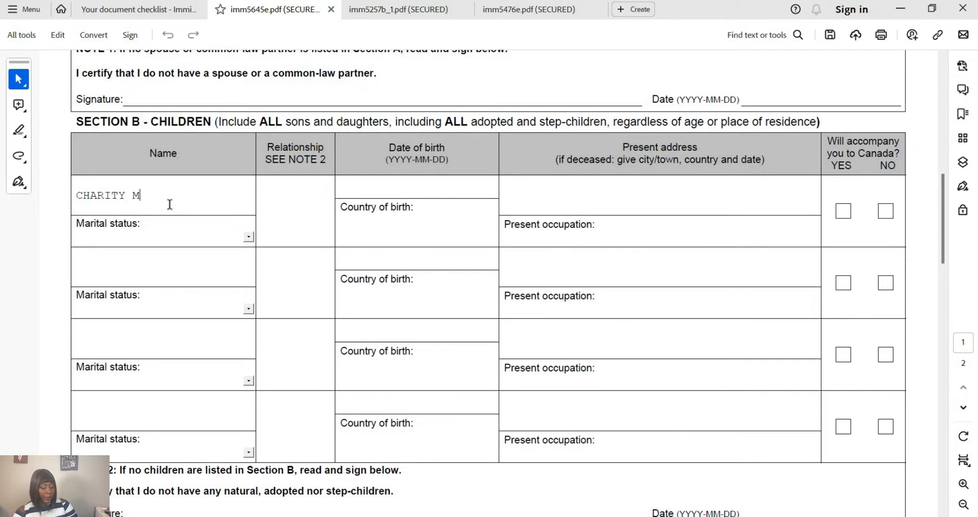
- Enter the first child's full name, marital status Single and relationship DAUGHTER
click(244, 235)
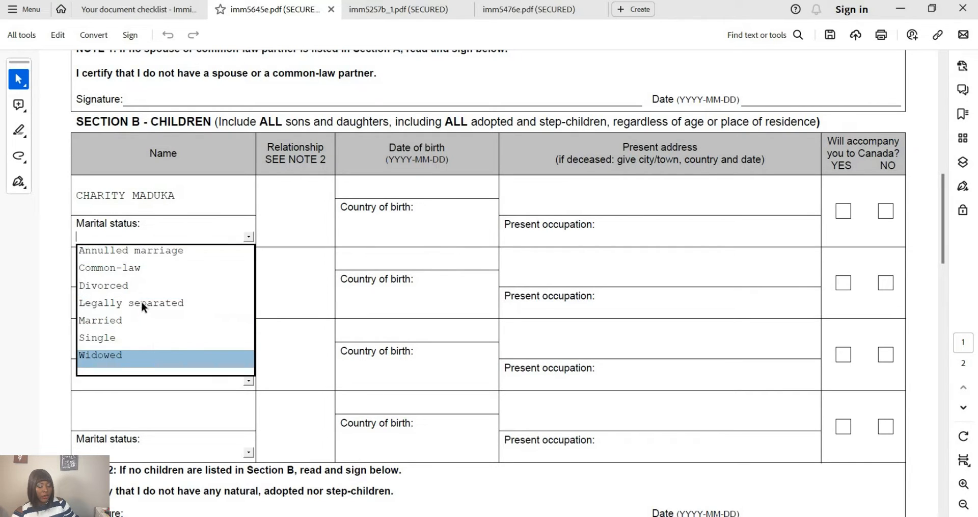
click(131, 337)
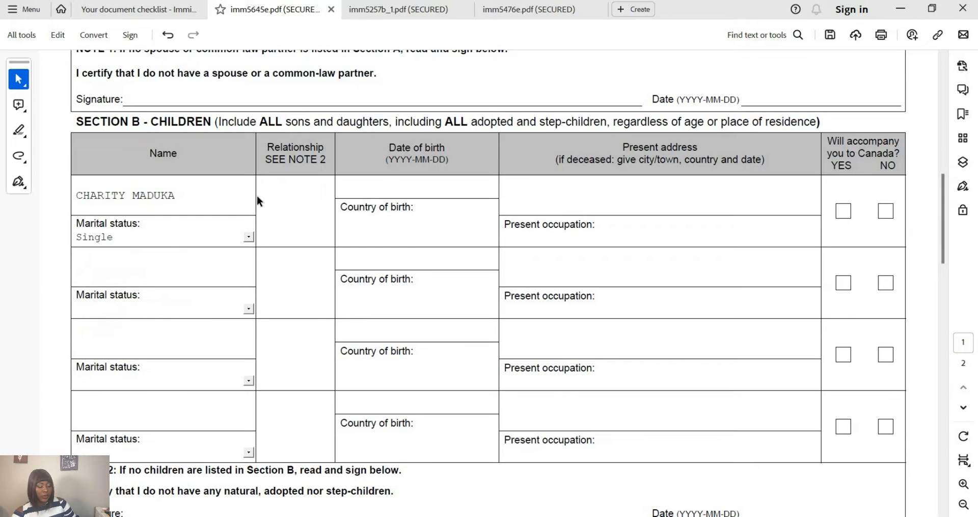
click(287, 214)
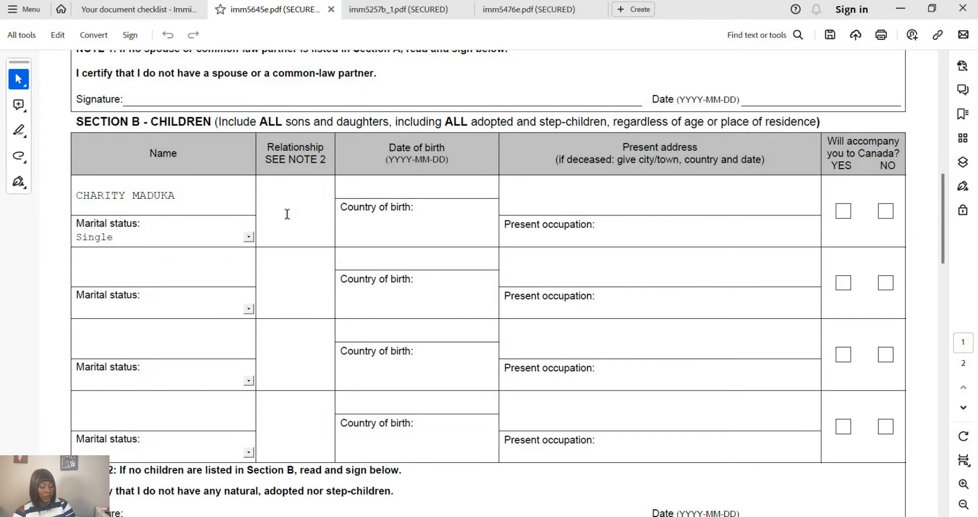
text(DAUGHTER)
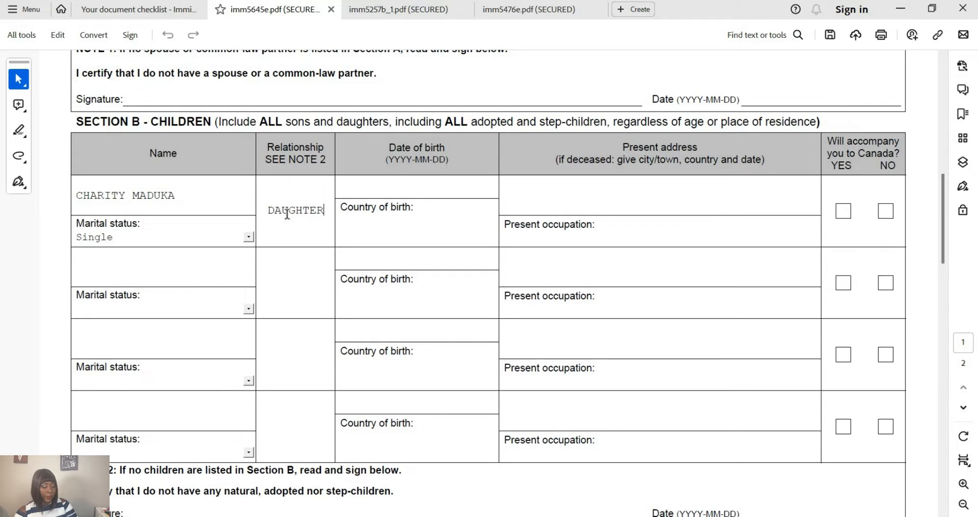
- Pick 1 February 2010 from the calendar as the first child's date of birth
click(403, 191)
click(503, 188)
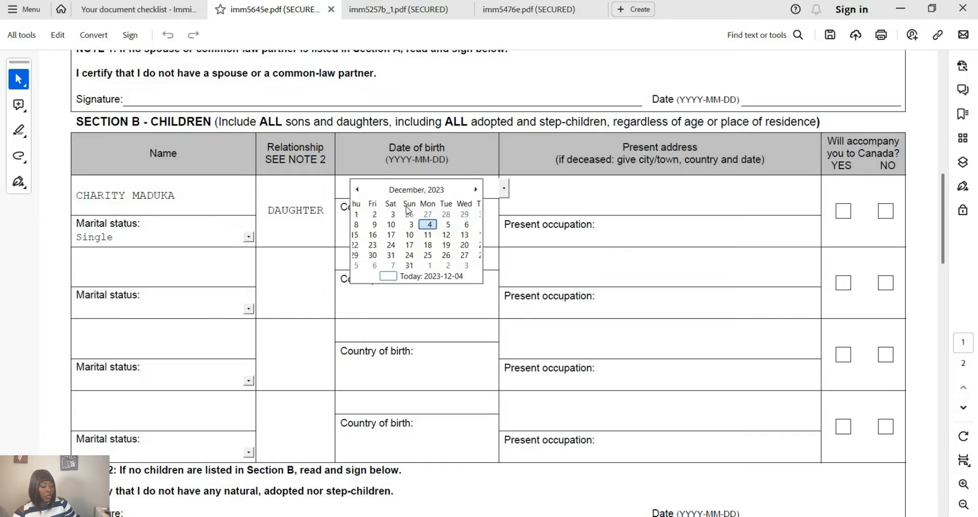
click(357, 189)
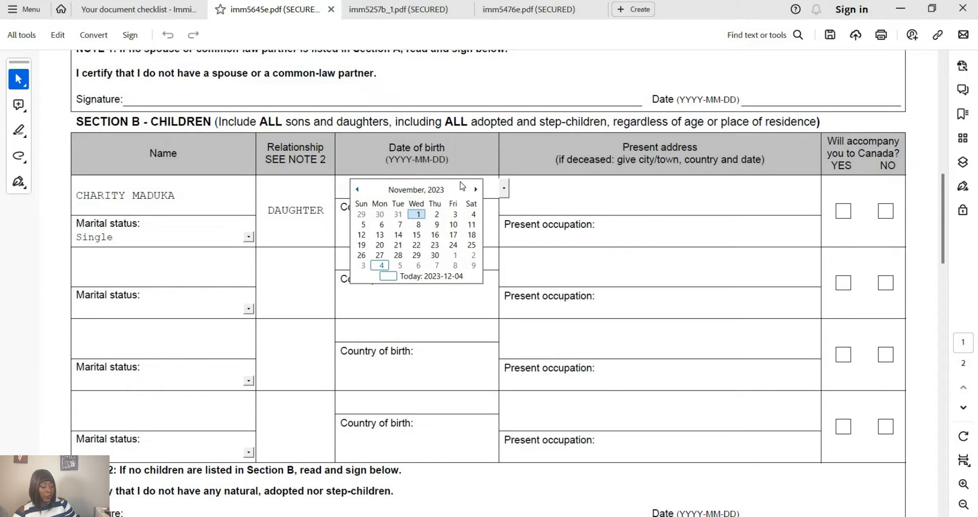
click(439, 191)
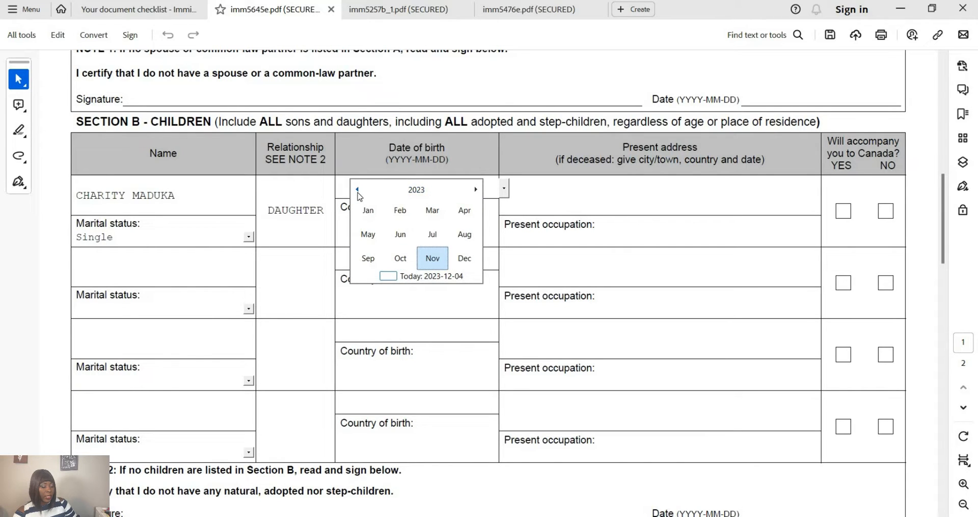
click(357, 189)
click(357, 189)
click(357, 189)
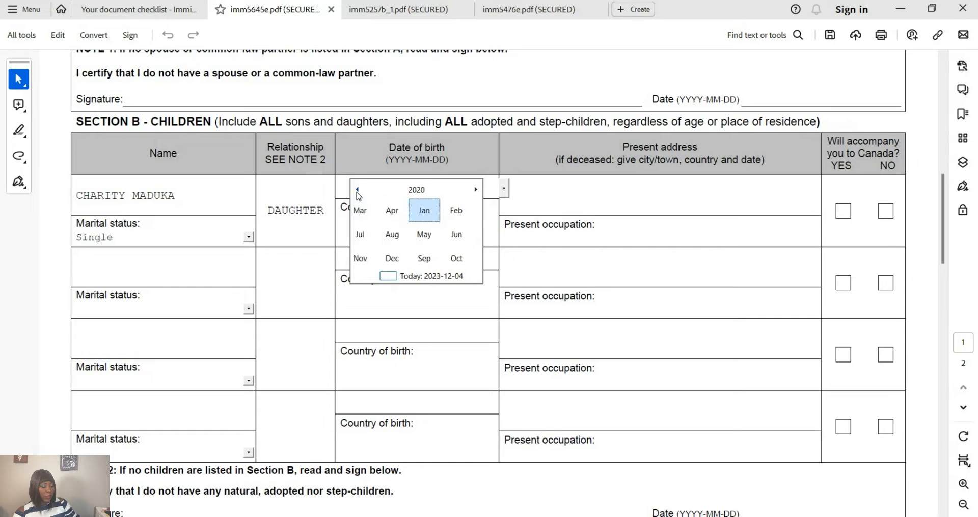
click(418, 191)
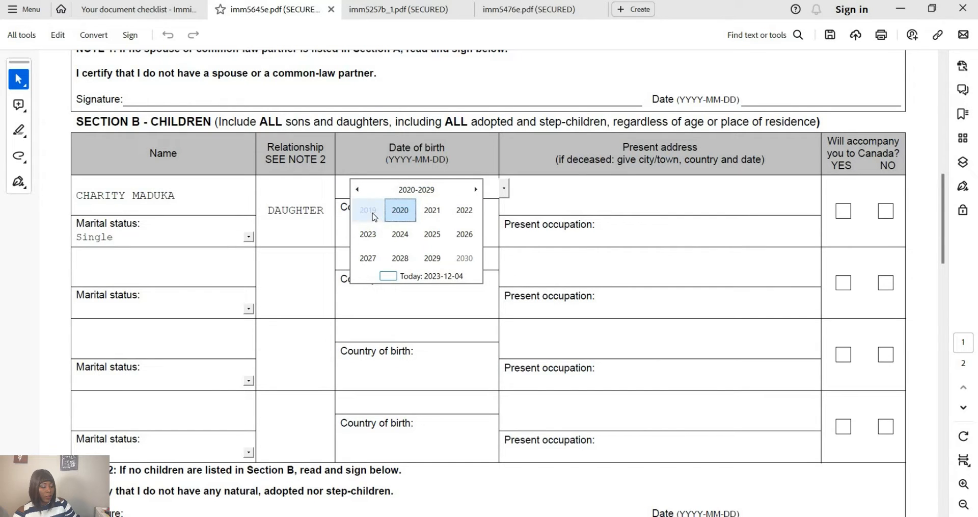
scroll(399, 215, up, 1)
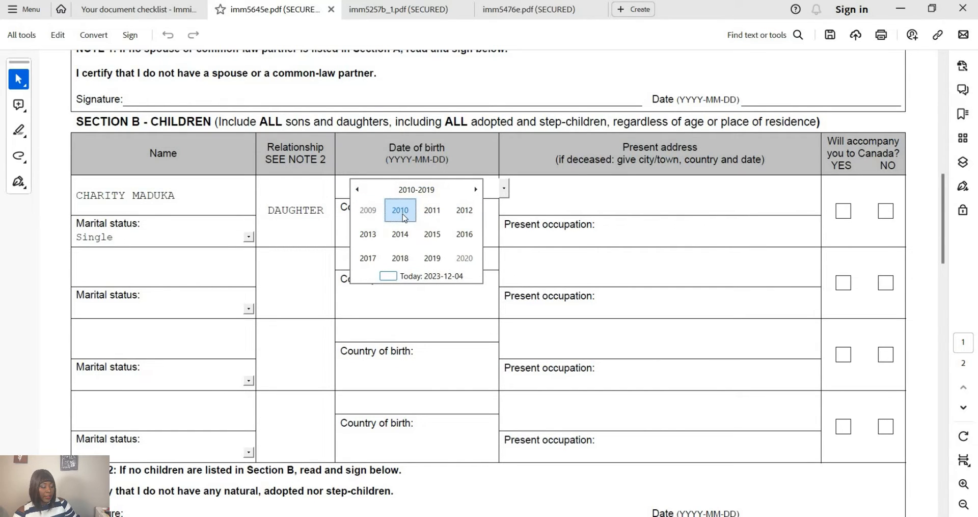
click(401, 213)
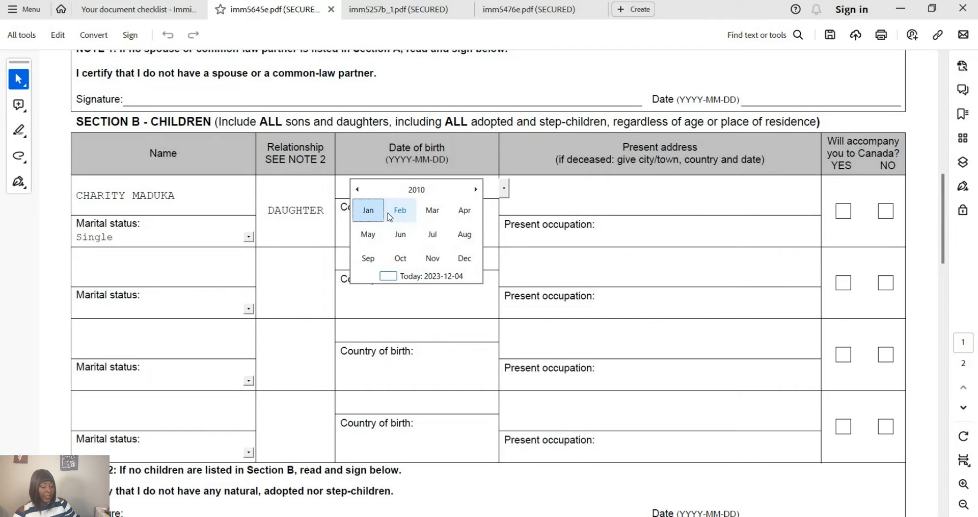
click(398, 214)
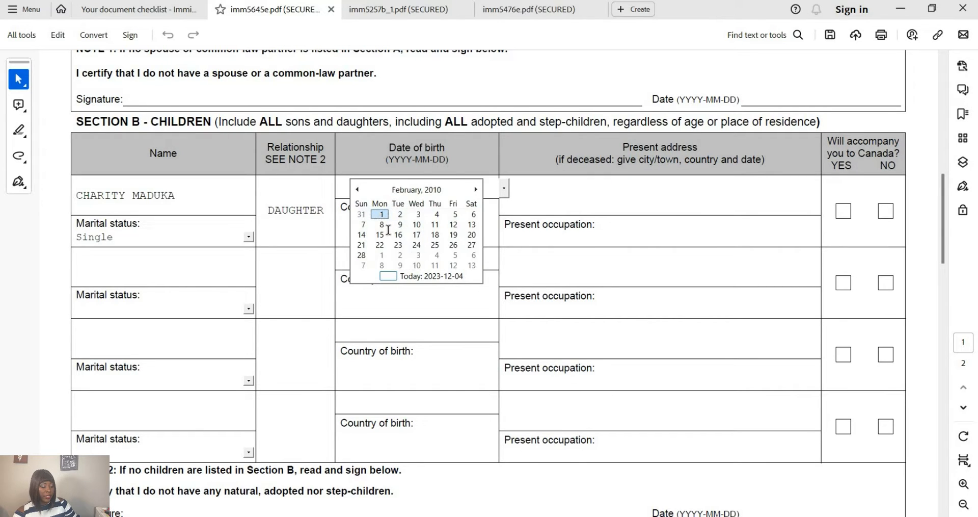
click(380, 223)
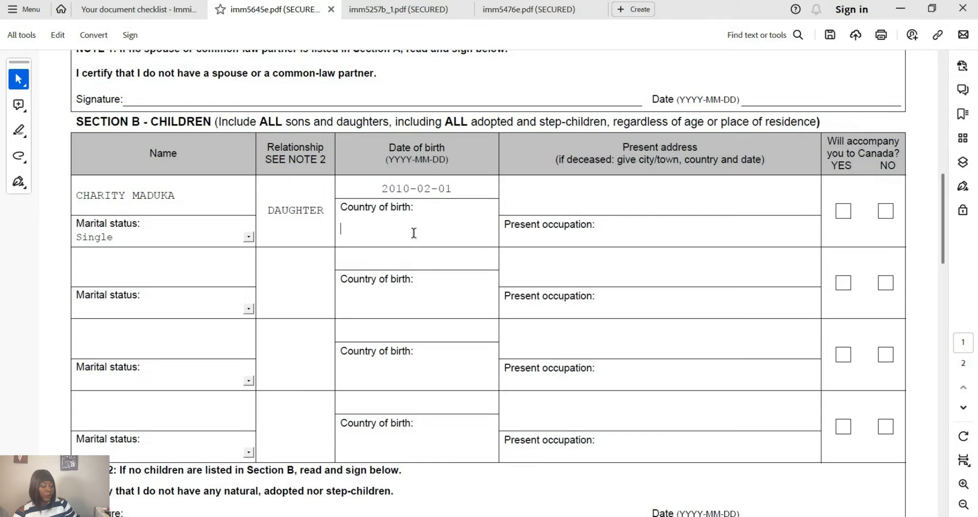
- Enter NIGERIA as the child's country of birth and fill in her present address
text(NIGERIA)
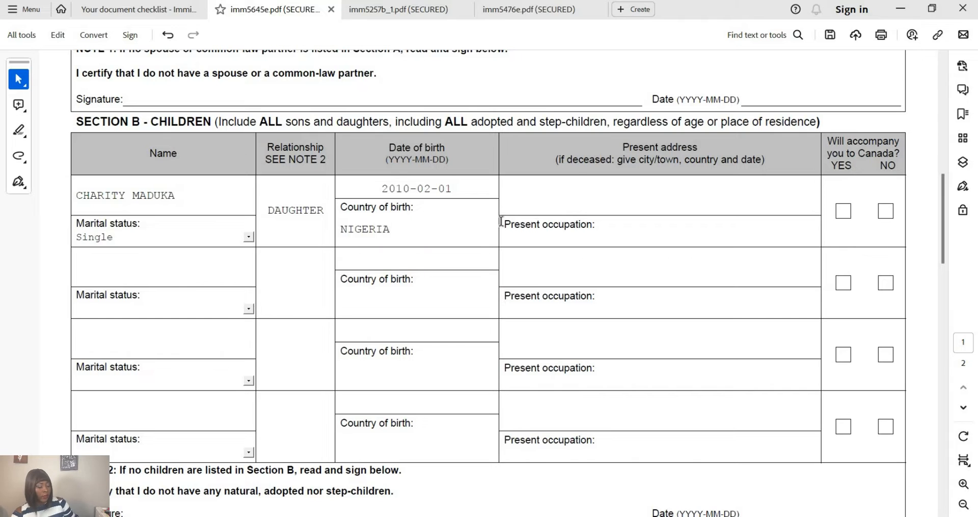
click(624, 191)
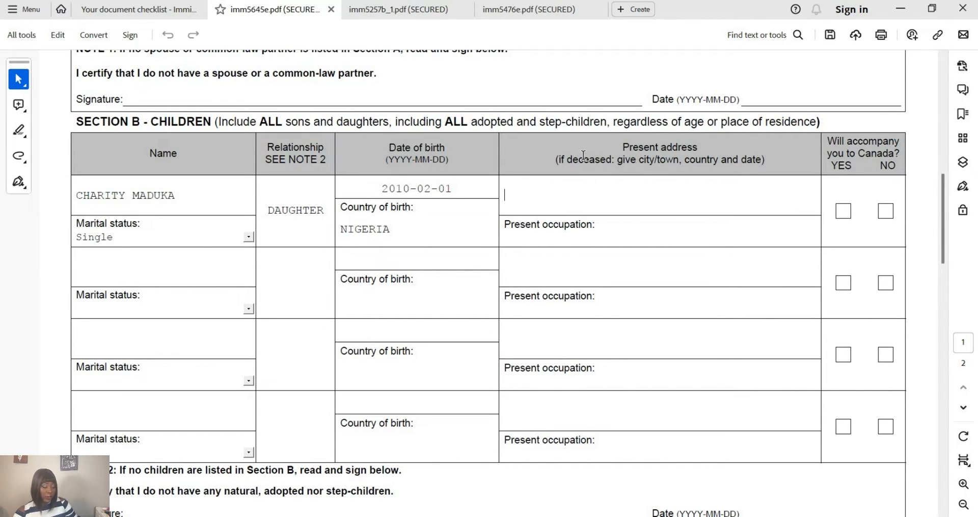
scroll(585, 153, up, 5)
scroll(585, 155, up, 2)
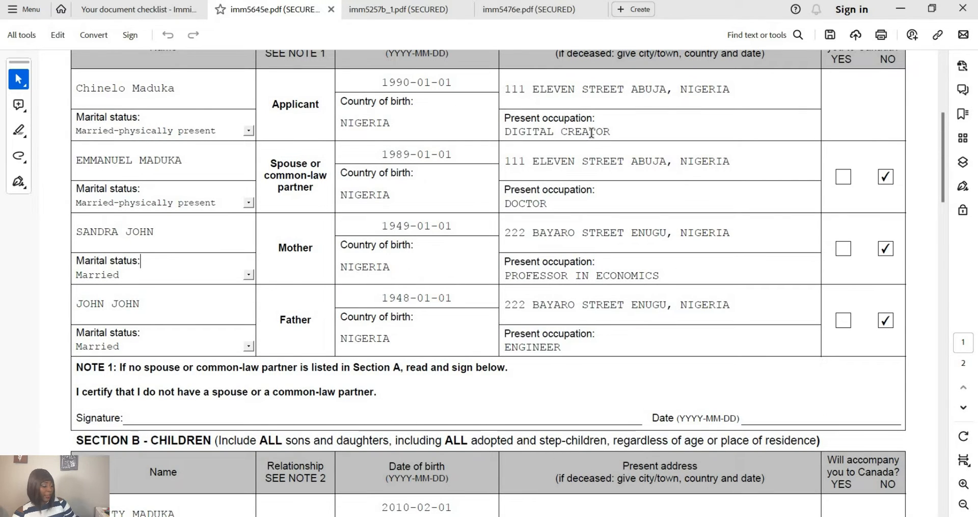
scroll(588, 133, down, 7)
scroll(540, 155, down, 1)
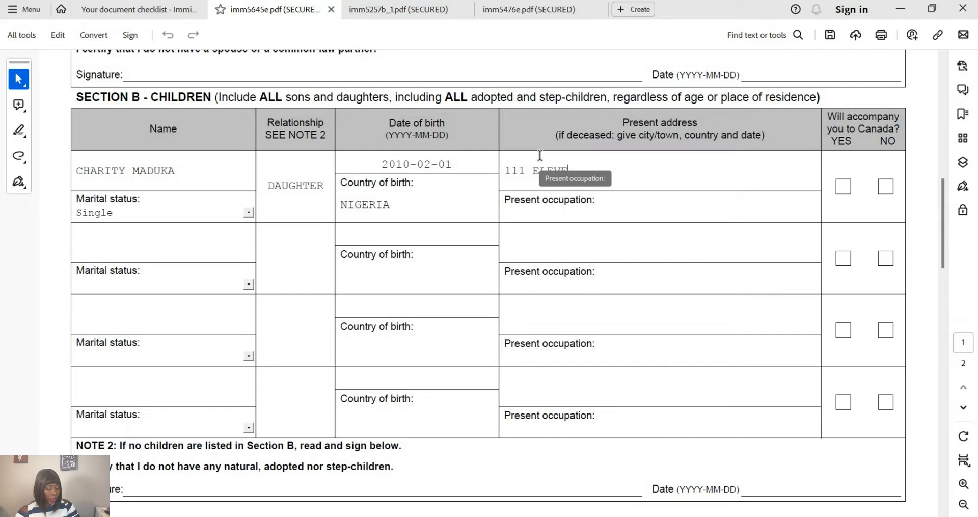
text(ET)
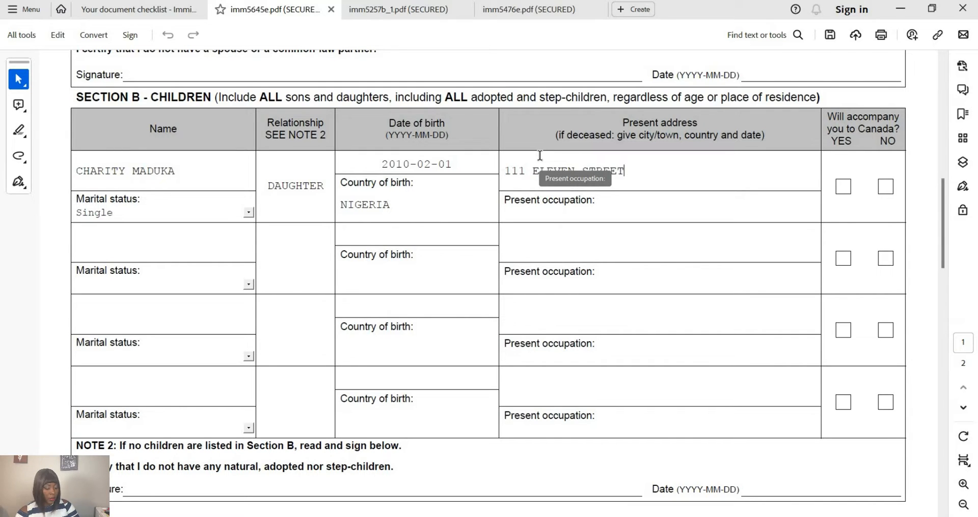
text( ABUJA.)
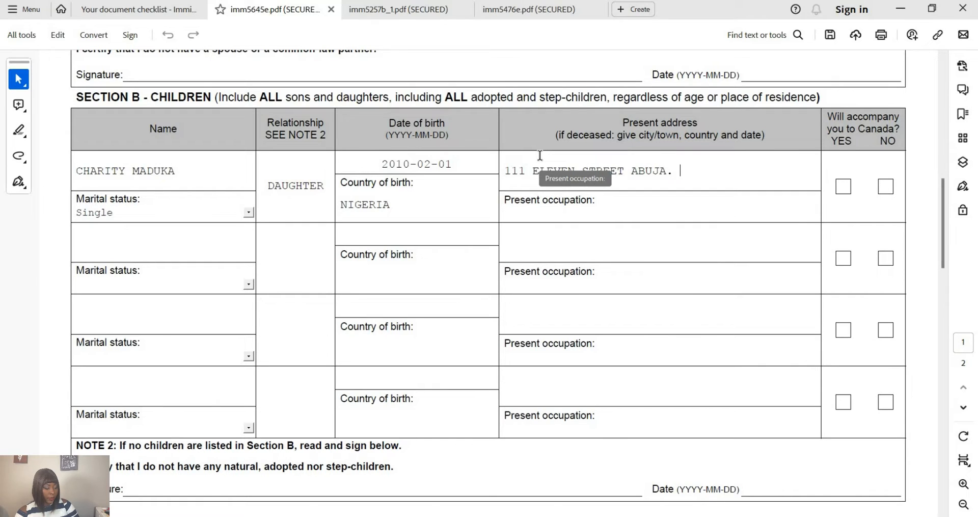
key(BackSpace)
text(, NIGERIA)
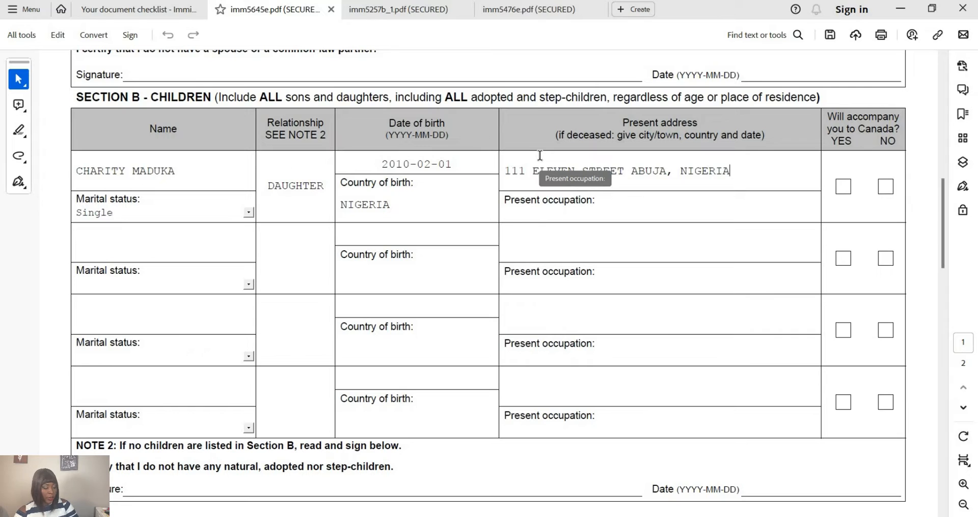
- Mark the first child as not accompanying to Canada and set her occupation to STUDENT
click(887, 186)
click(533, 212)
text(ST)
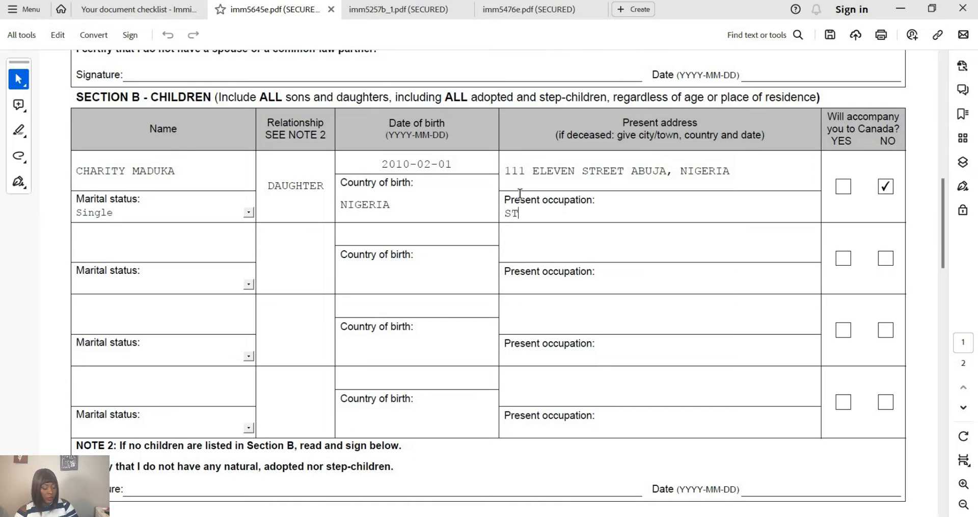
text(UDENT)
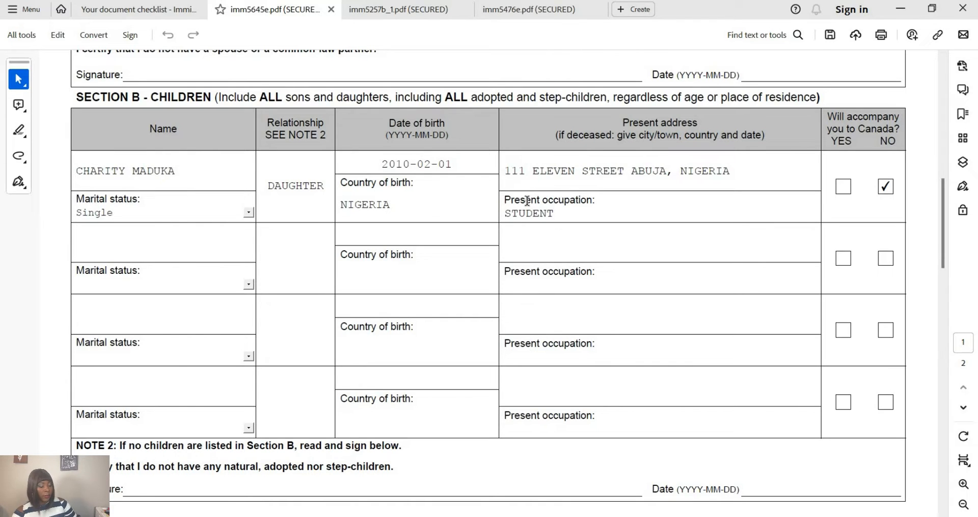
- Scroll down to the empty Section C Brothers and Sisters table on page 2
scroll(461, 253, down, 3)
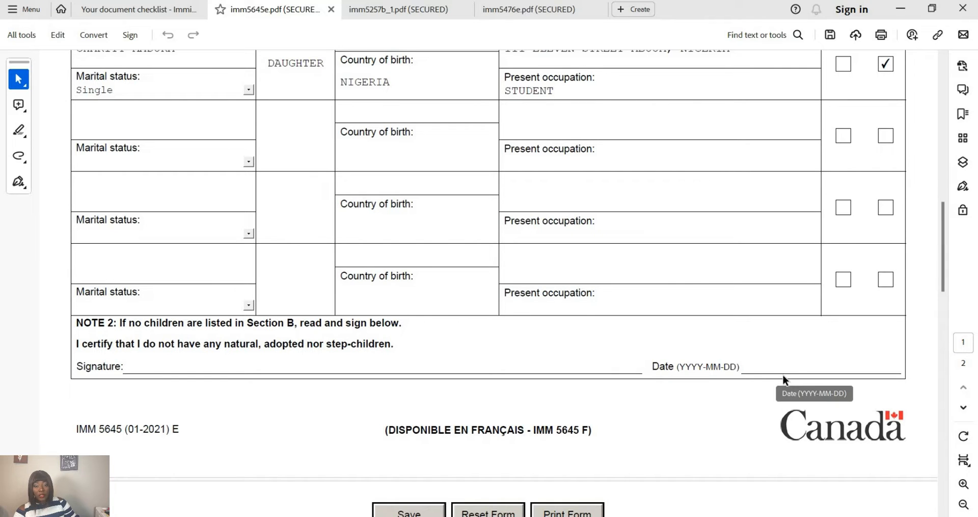
scroll(798, 367, down, 4)
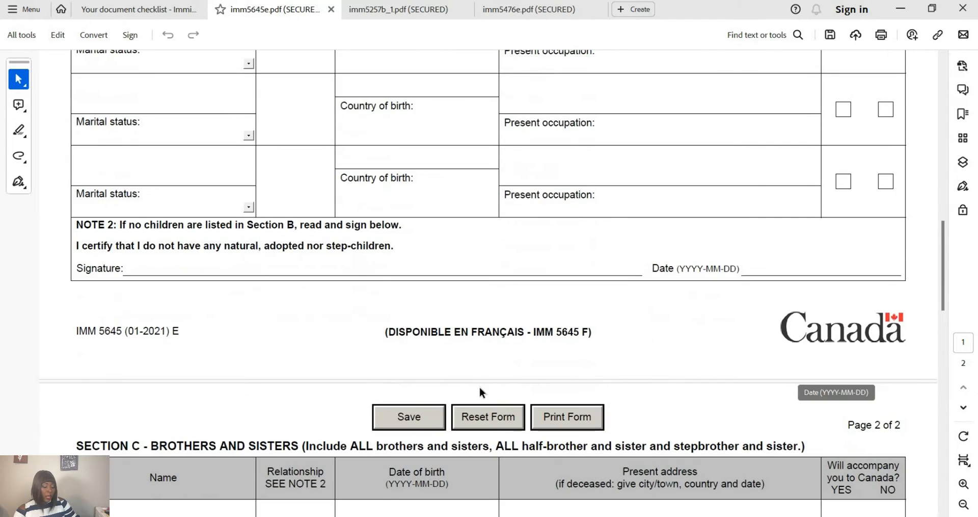
scroll(189, 373, down, 1)
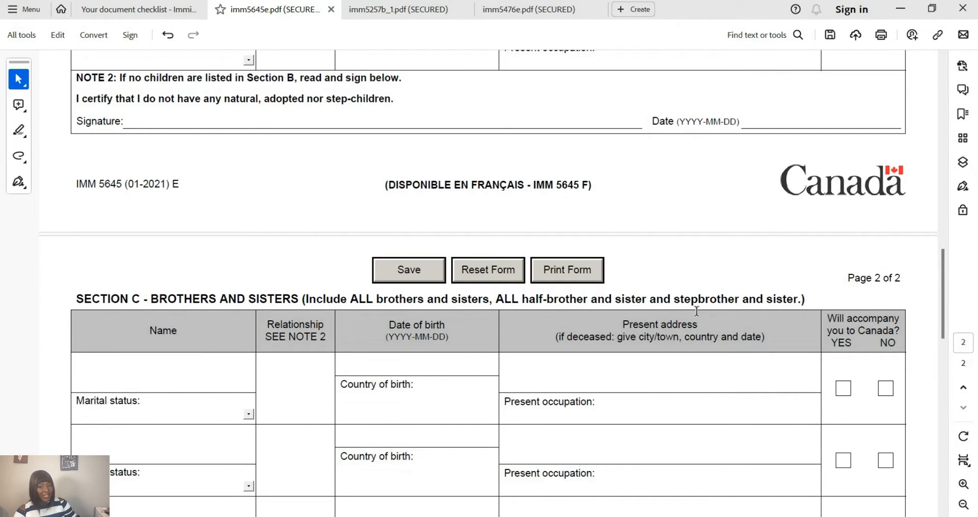
scroll(696, 311, down, 3)
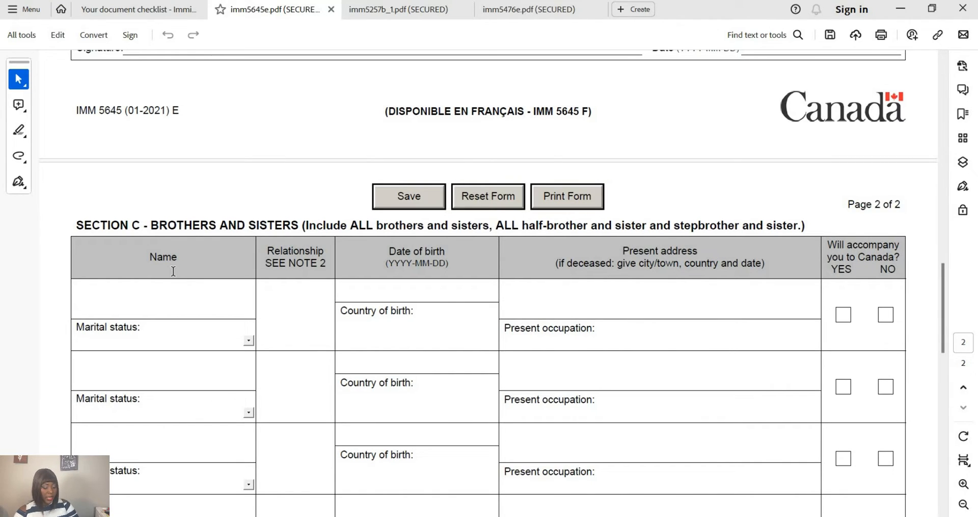
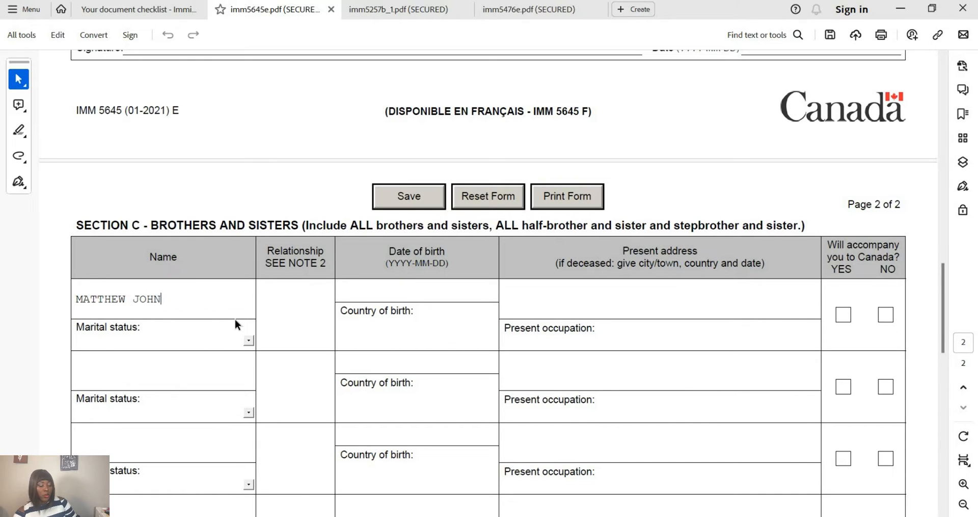
- Enter the first sibling's name, marital status Married and relationship BROTHER
click(196, 340)
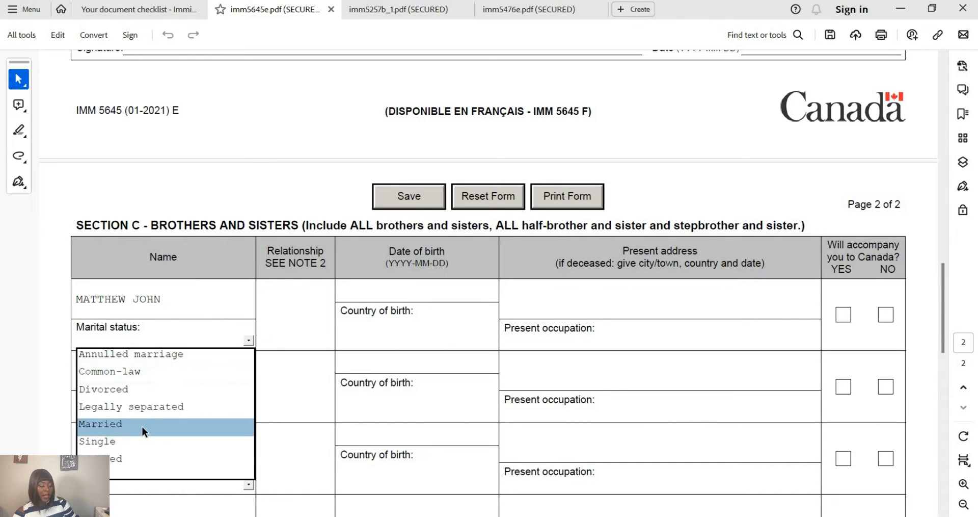
click(141, 426)
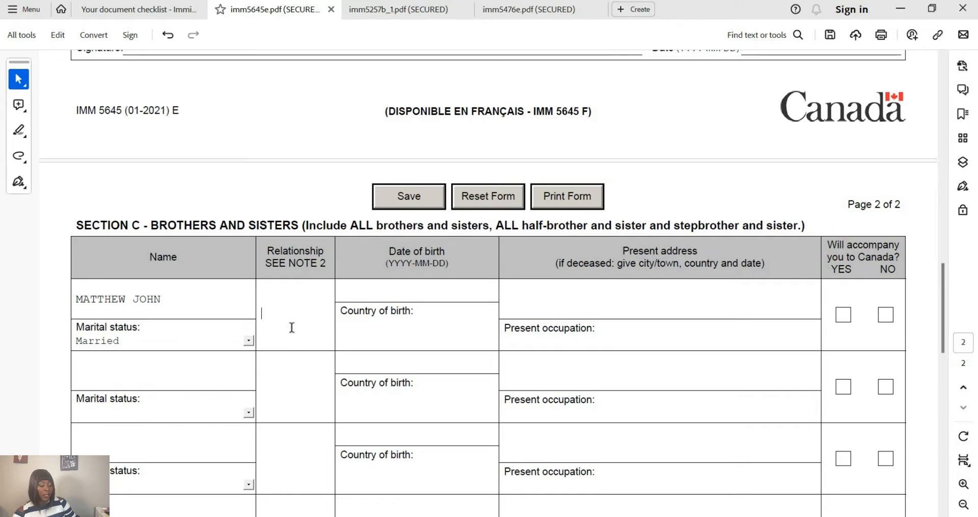
text(BRI)
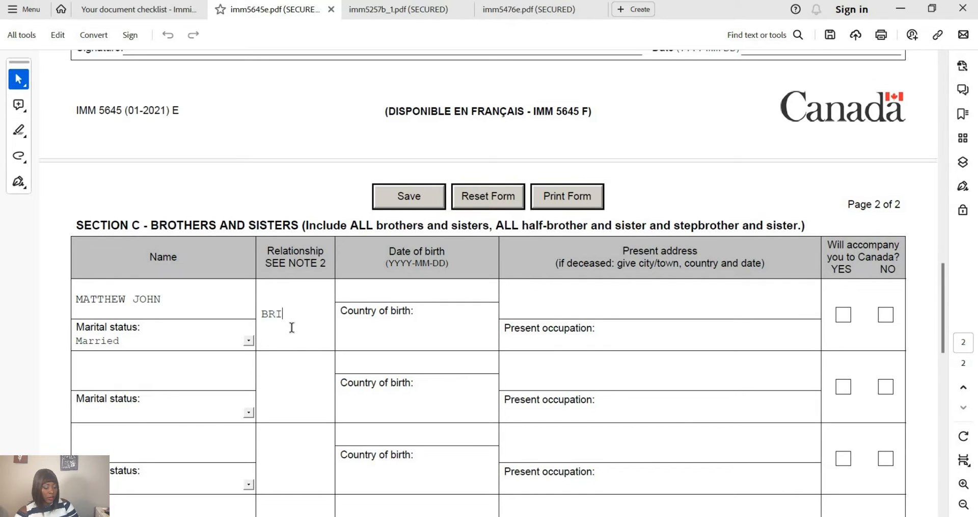
key(BackSpace)
text(OTHER)
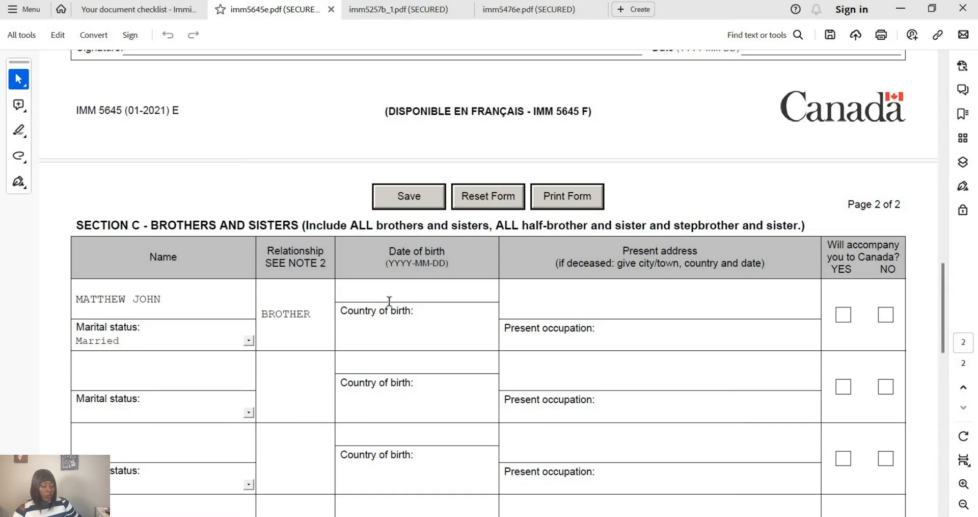
click(388, 299)
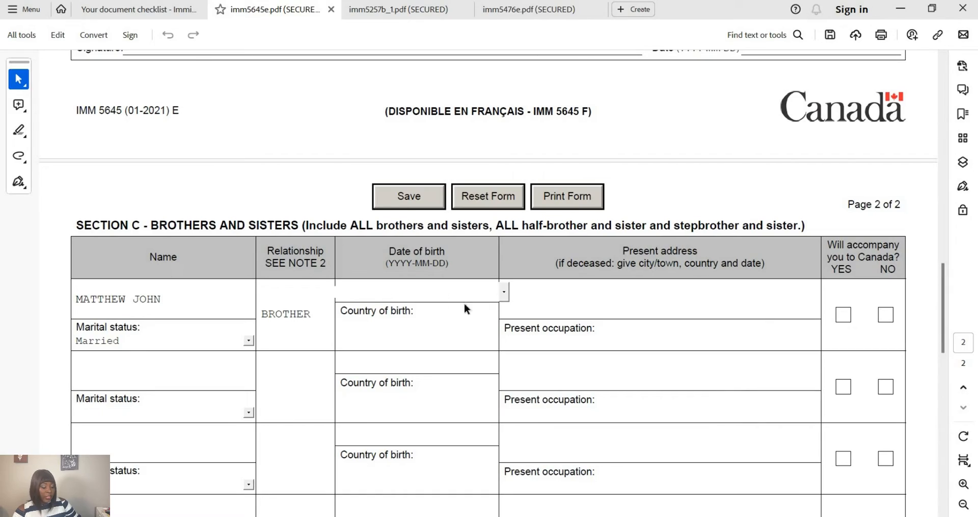
click(502, 291)
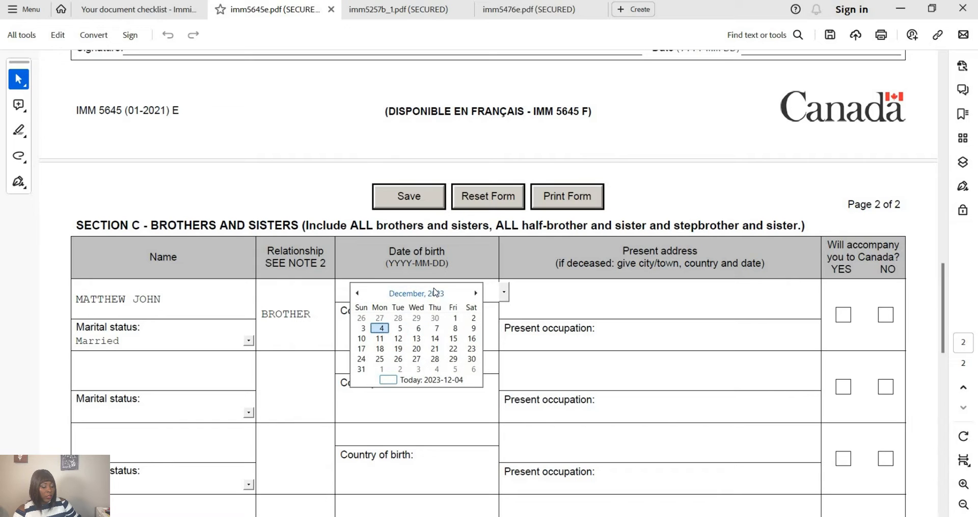
click(418, 295)
click(417, 295)
click(367, 294)
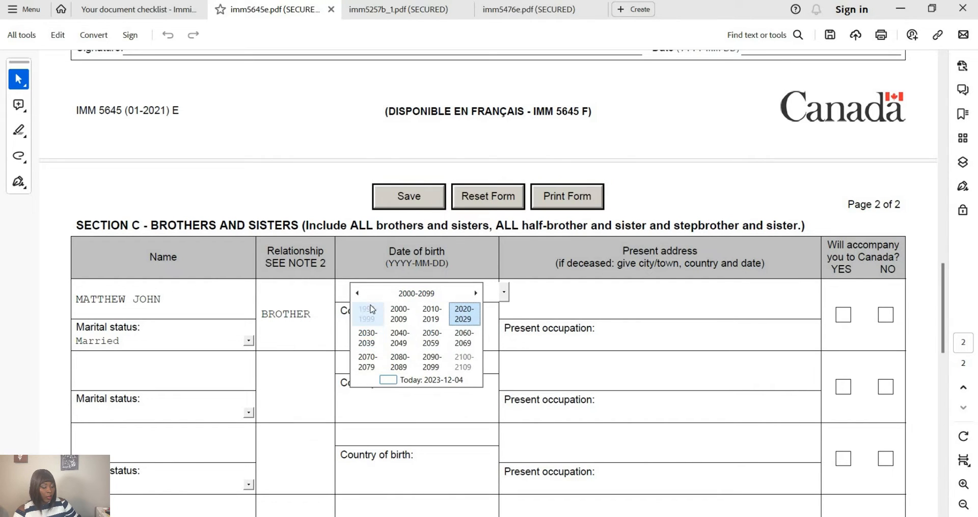
click(368, 313)
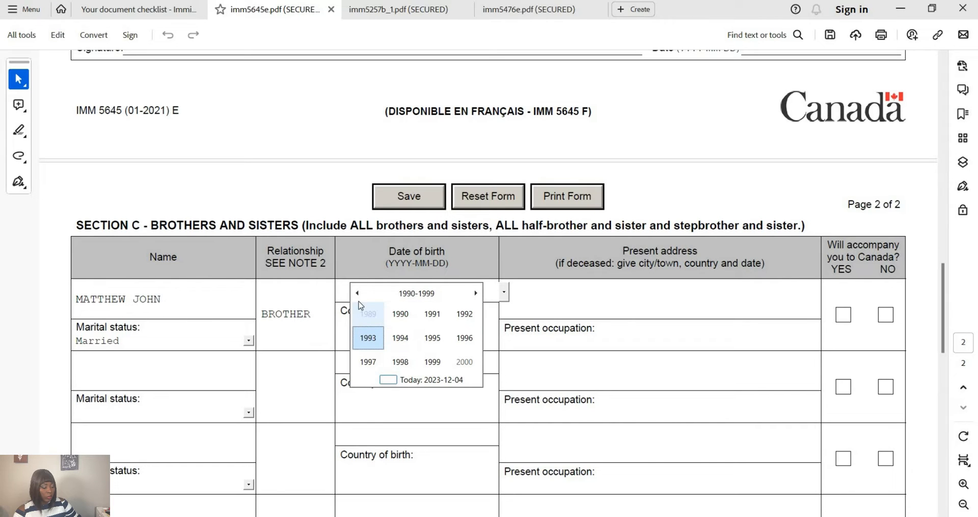
click(357, 293)
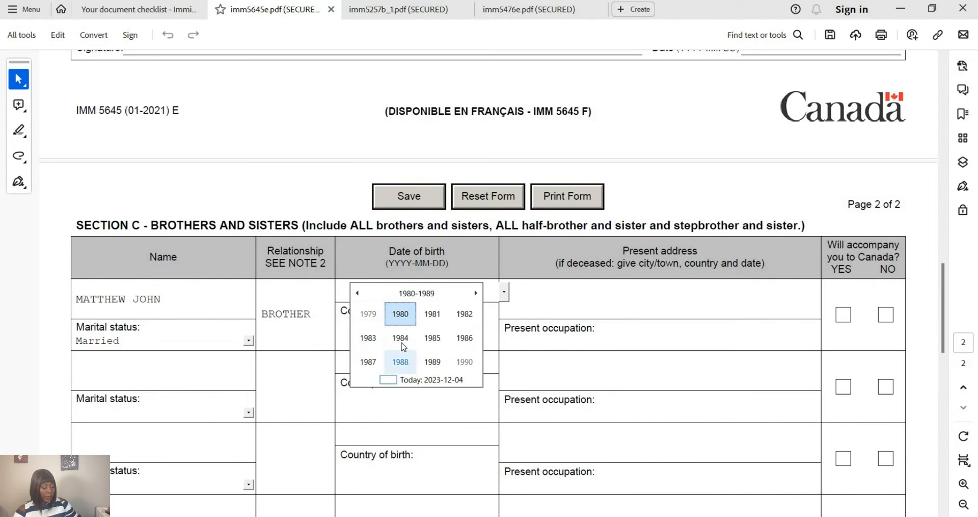
click(436, 340)
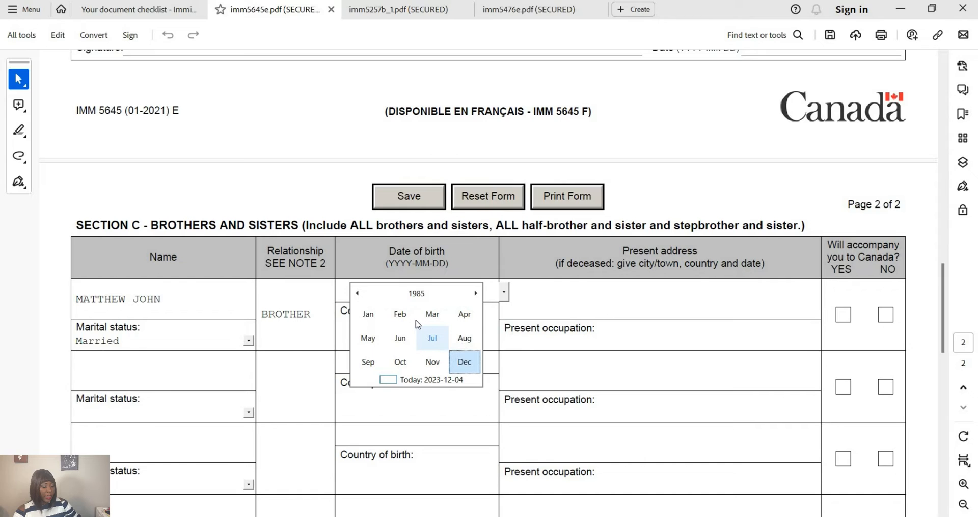
click(400, 314)
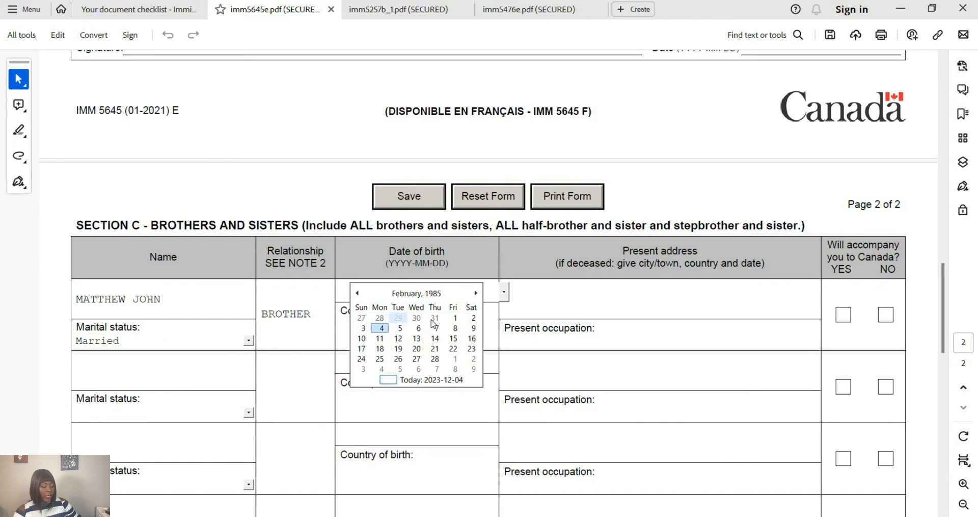
click(455, 317)
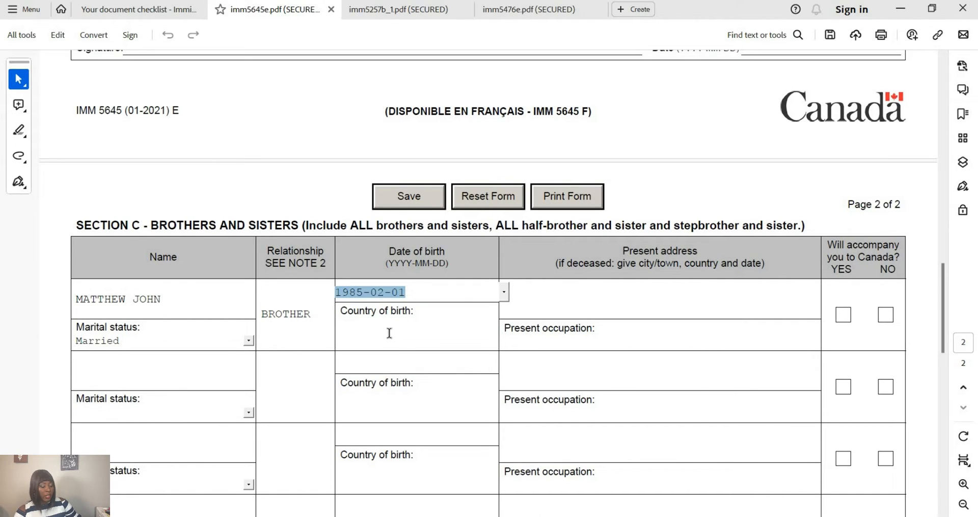
click(392, 334)
text(NIGERIA)
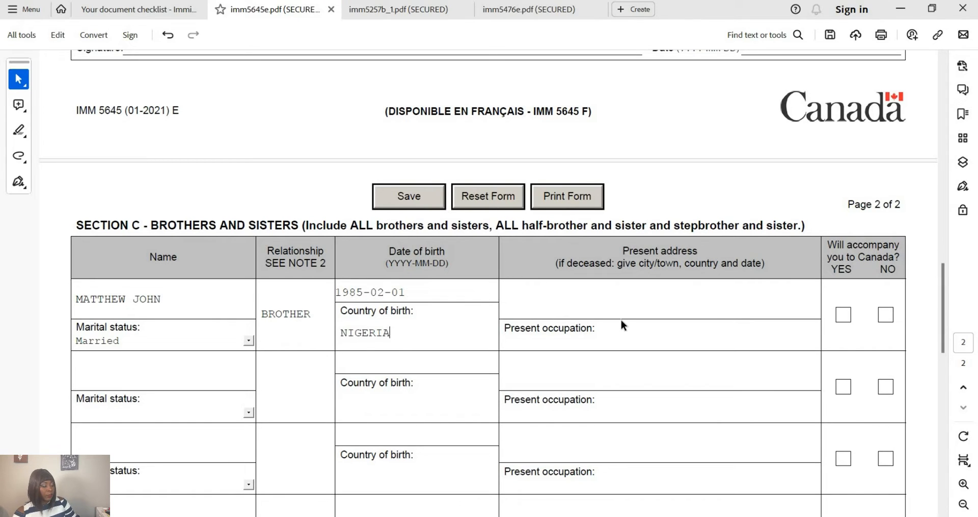
- Give the brother his present address in Nigeria, NO for accompanying, and occupation ARTIST
click(608, 287)
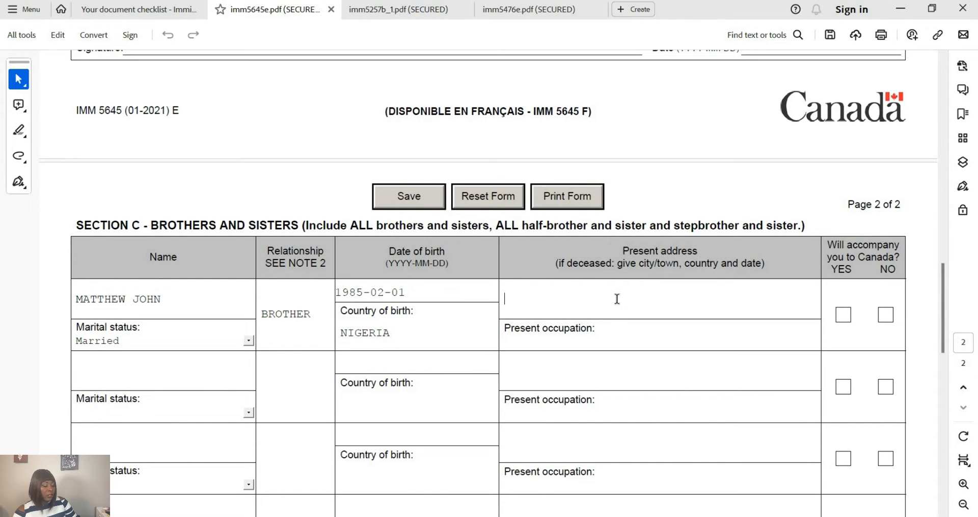
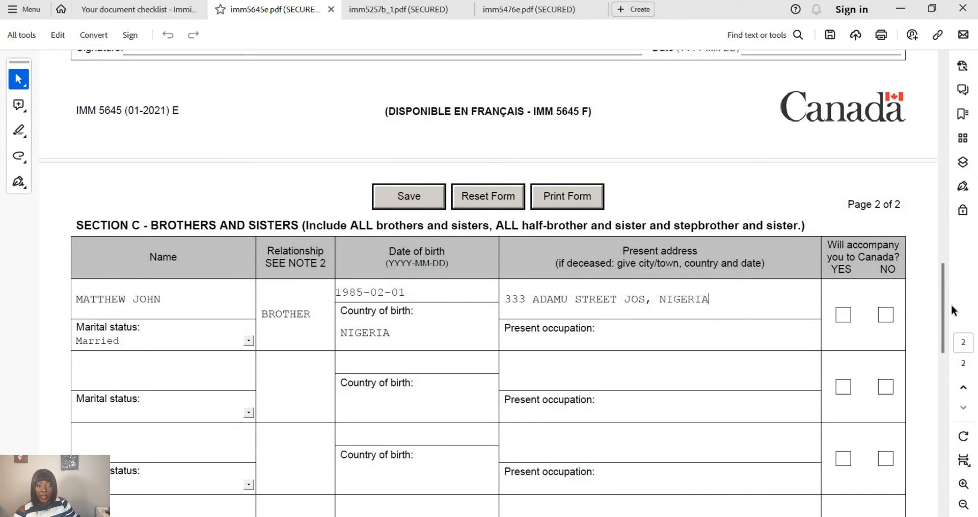
click(881, 315)
click(616, 341)
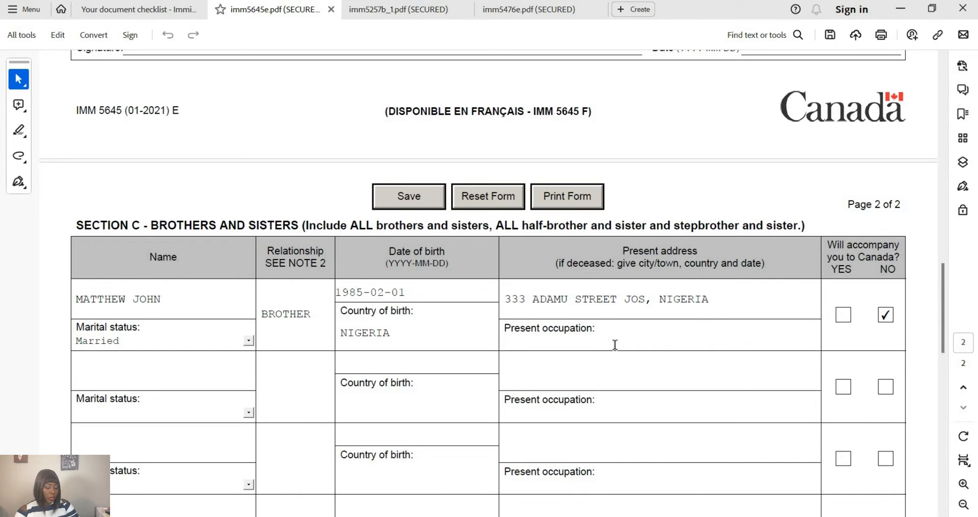
text(ARTI)
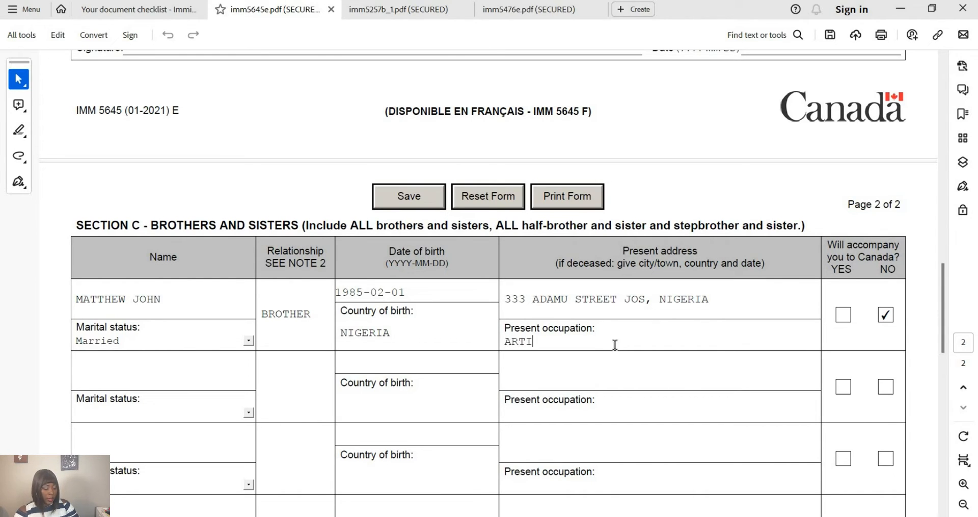
text(ST)
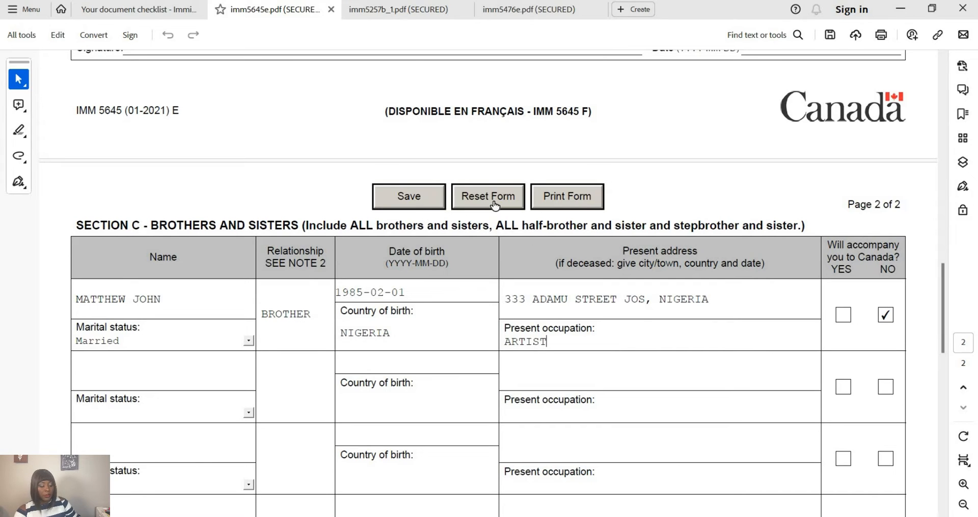
scroll(496, 266, down, 2)
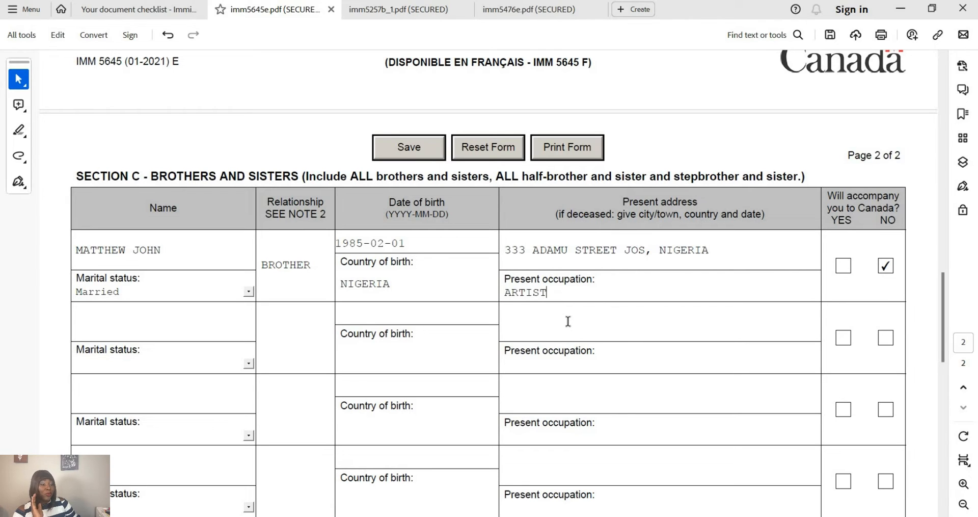
scroll(568, 321, down, 1)
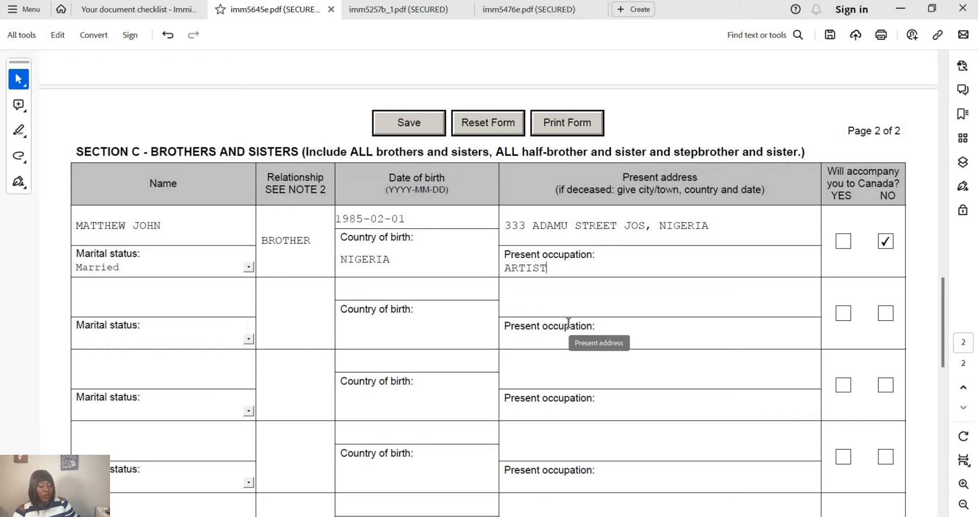
scroll(568, 324, down, 3)
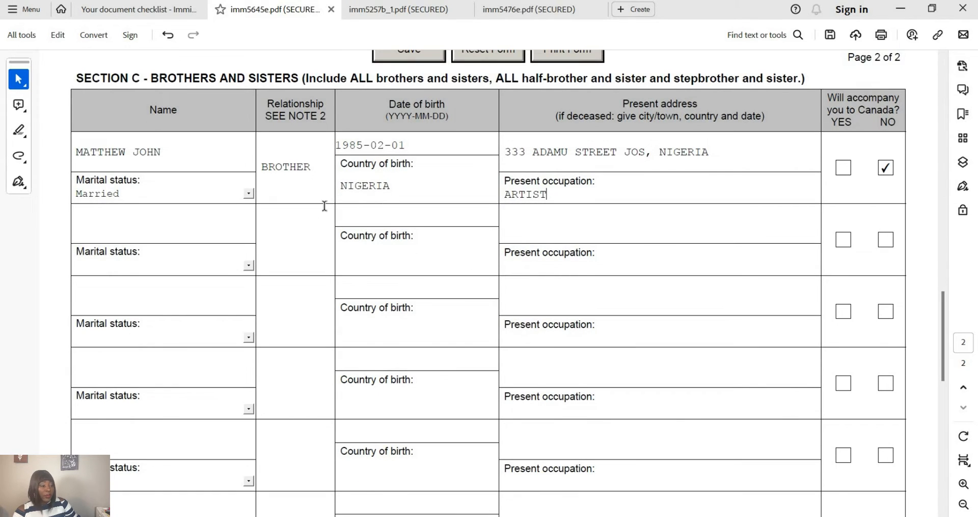
scroll(240, 273, down, 6)
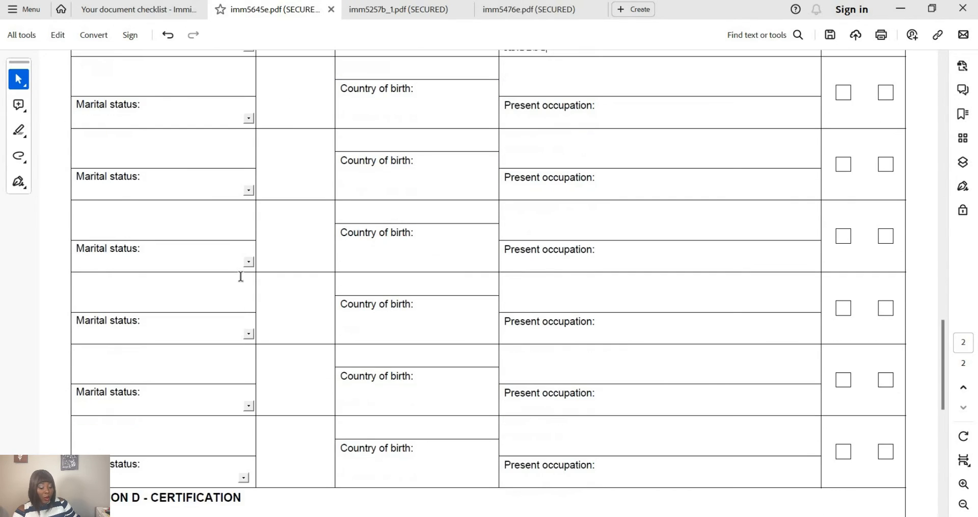
scroll(241, 276, down, 3)
scroll(240, 277, down, 2)
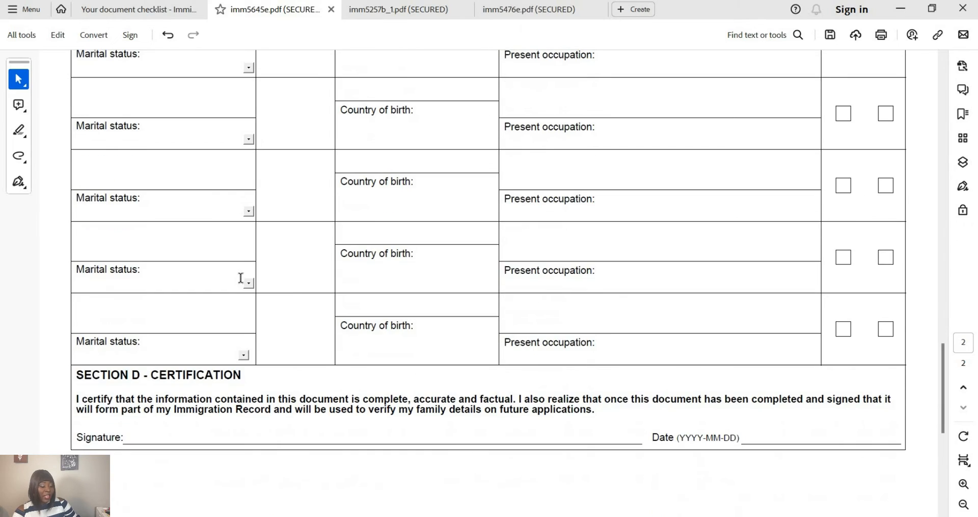
scroll(238, 276, down, 3)
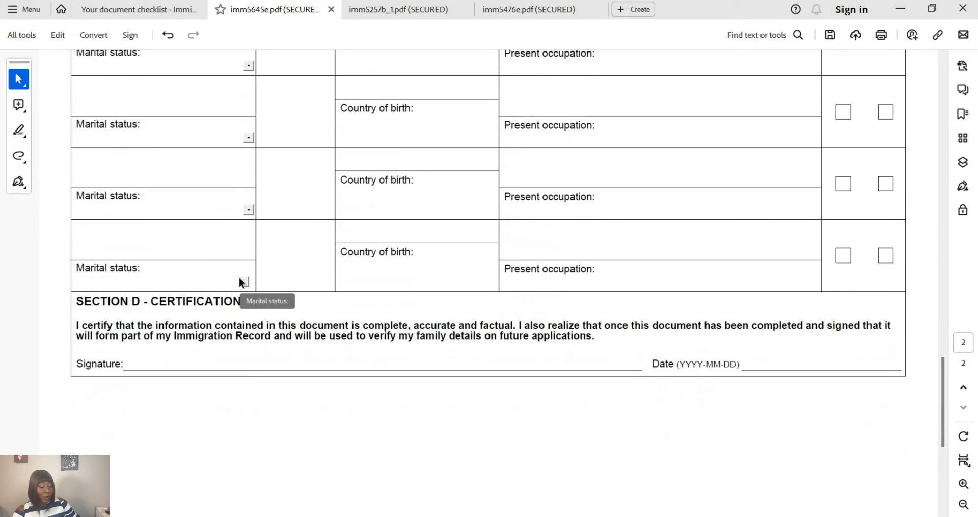
scroll(209, 393, up, 2)
scroll(209, 393, down, 1)
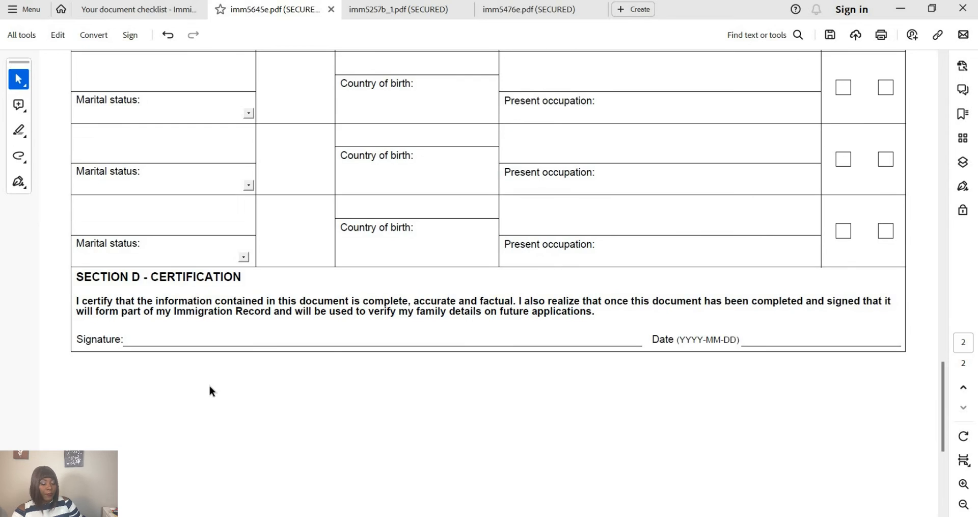
scroll(209, 392, up, 18)
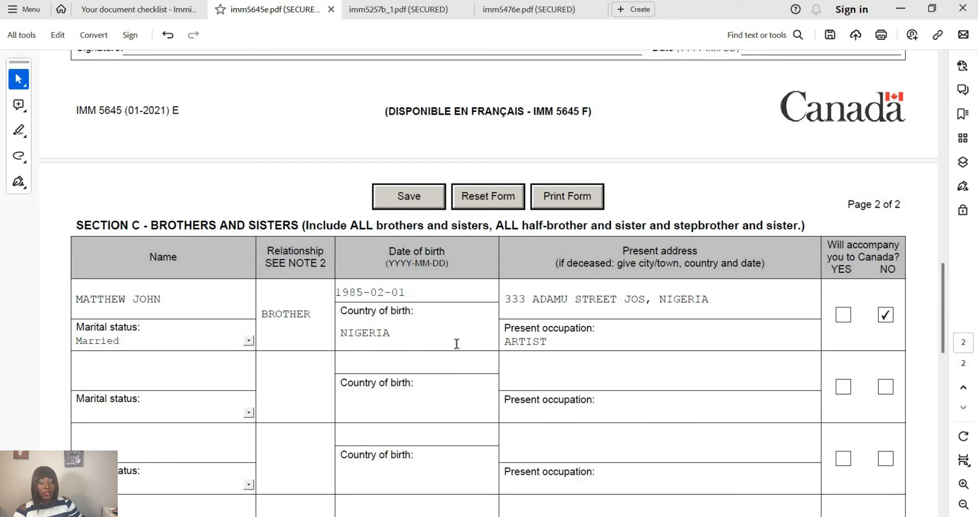
scroll(413, 354, down, 9)
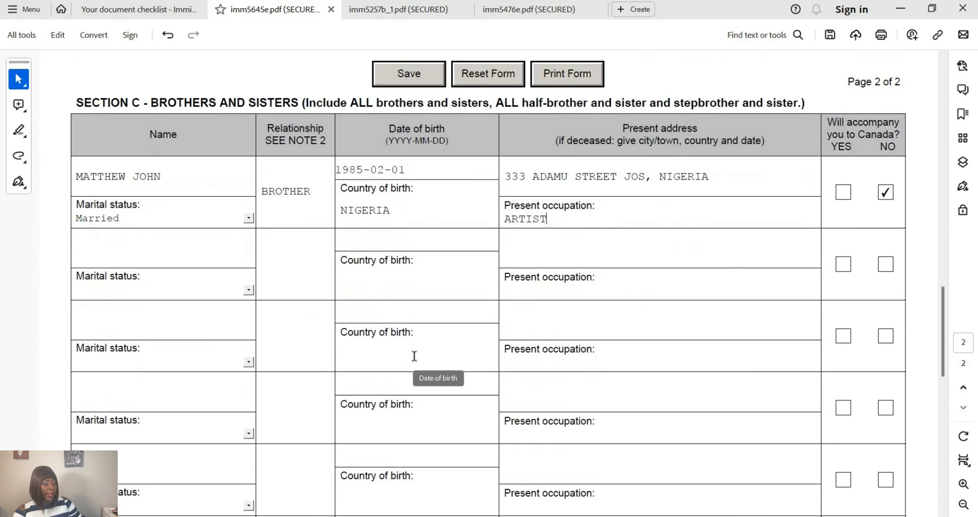
scroll(414, 356, down, 8)
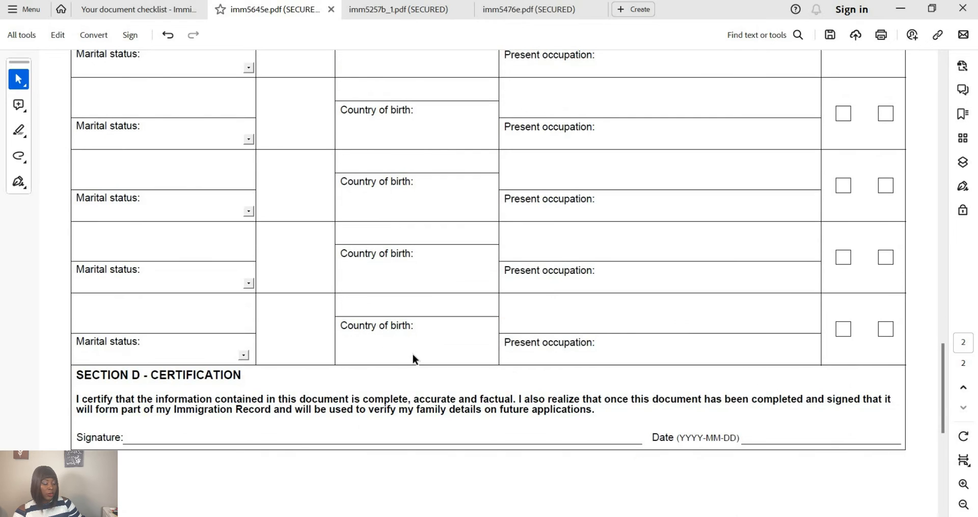
scroll(413, 358, down, 2)
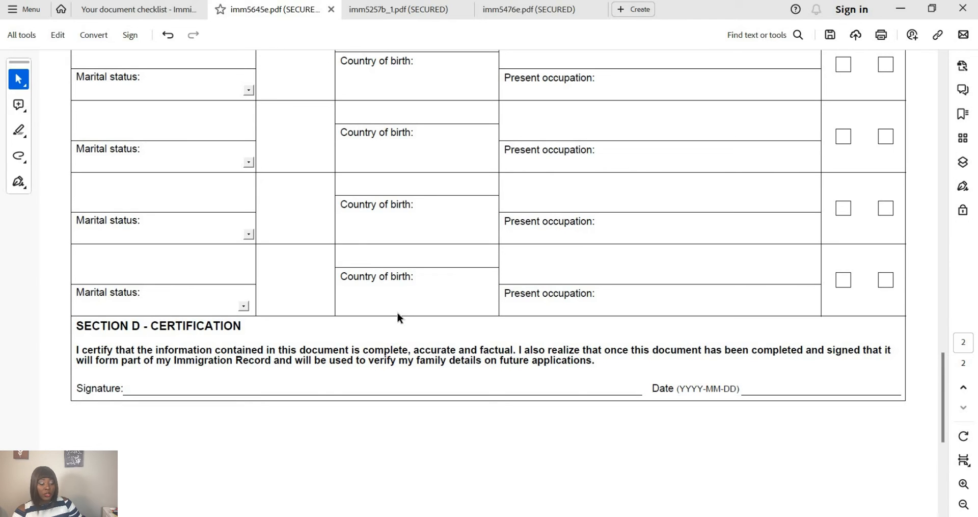
scroll(397, 314, up, 2)
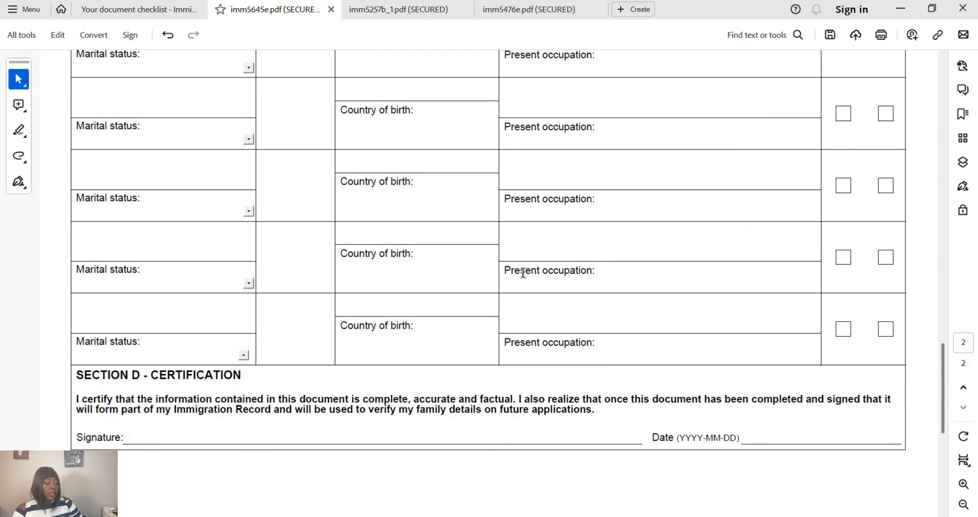
scroll(522, 276, down, 1)
scroll(522, 276, down, 1)
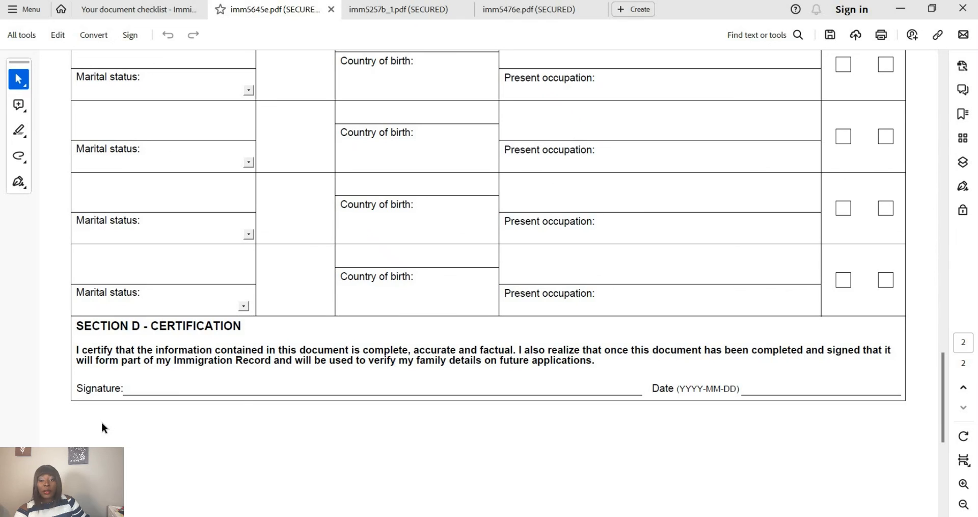
click(228, 387)
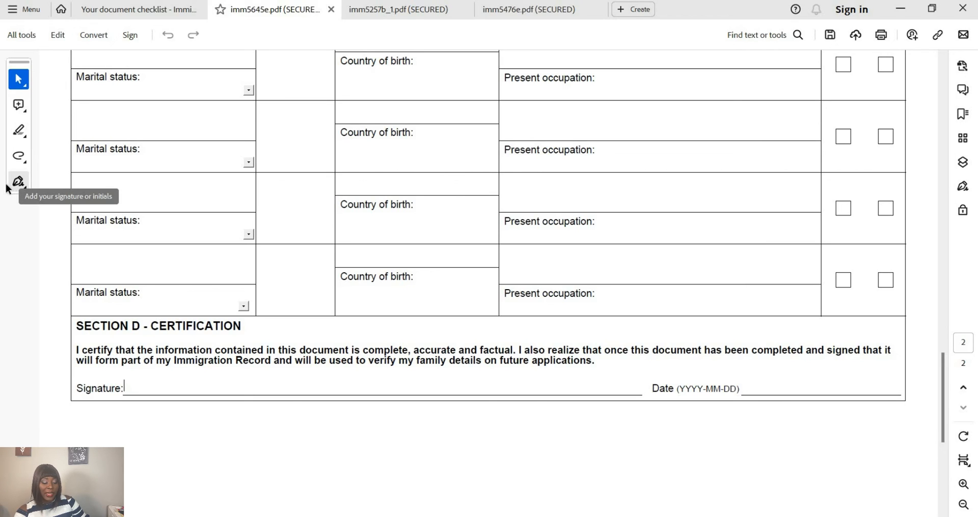
- Place the saved initials on the Section D Signature line and dismiss the fillable-fields notice
click(21, 138)
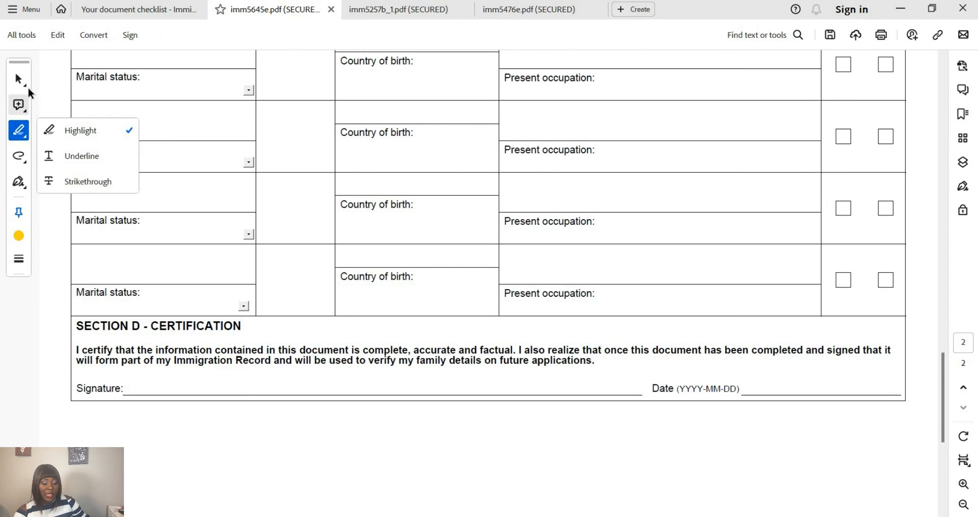
click(19, 181)
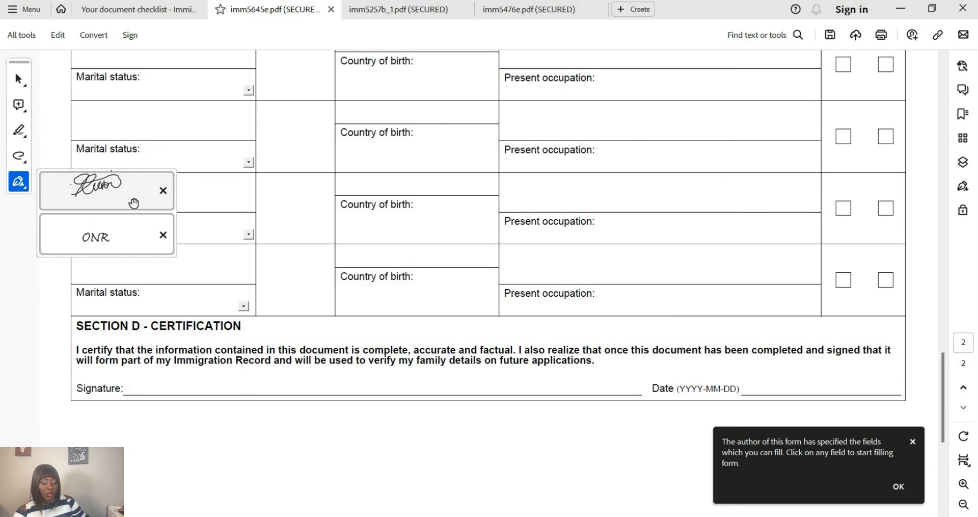
click(129, 239)
click(130, 242)
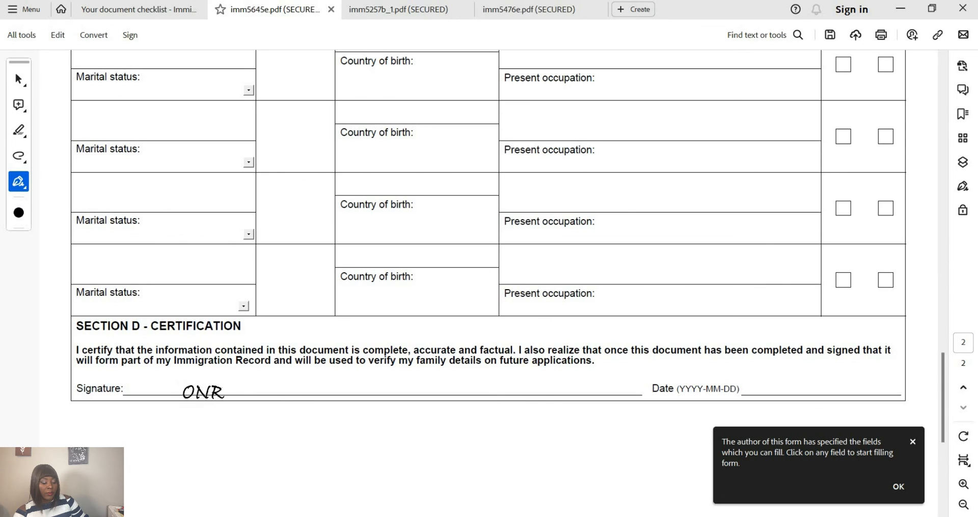
click(214, 384)
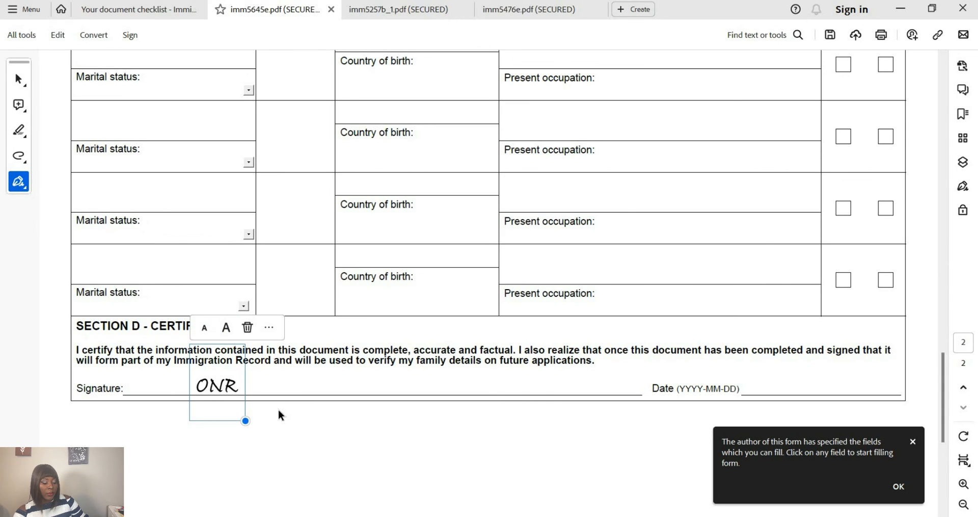
click(278, 410)
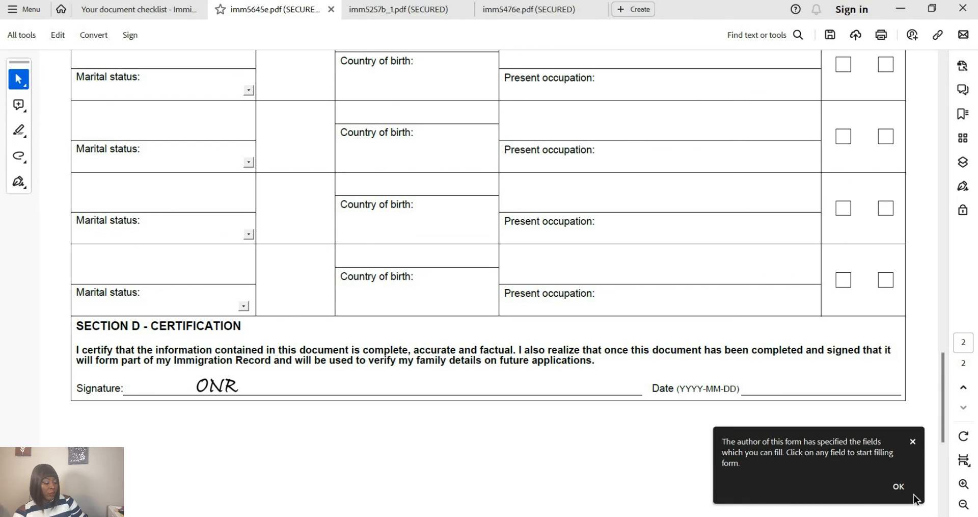
click(899, 487)
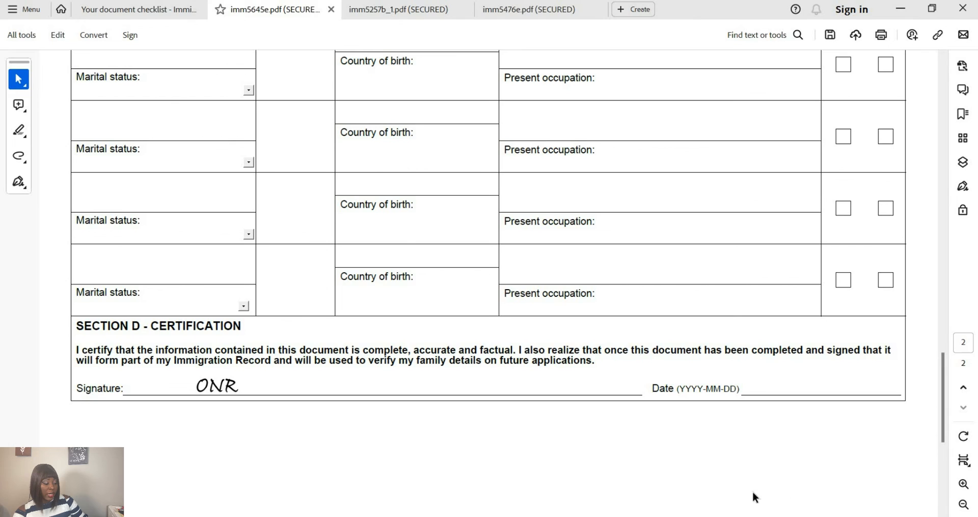
- Set the certification date to today, 2023-12-04, using the calendar
click(800, 389)
click(904, 388)
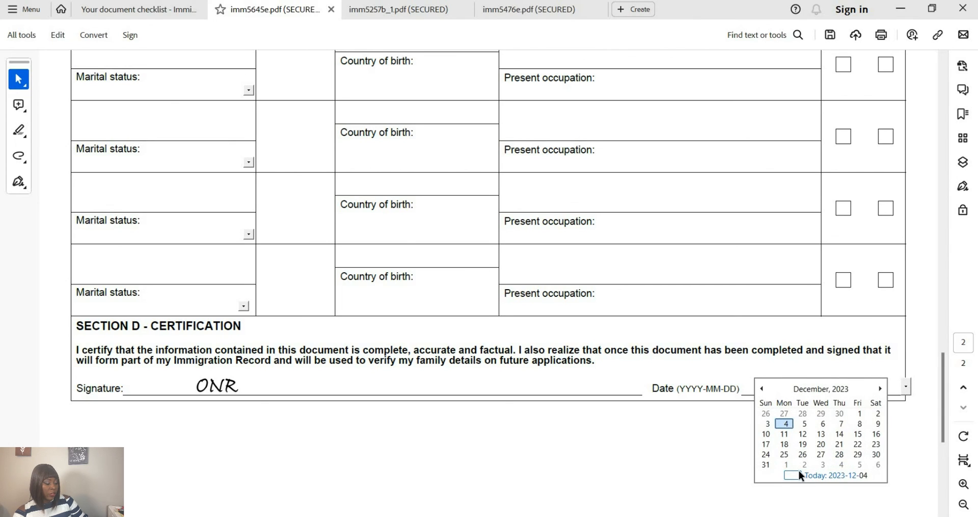
click(799, 472)
click(785, 438)
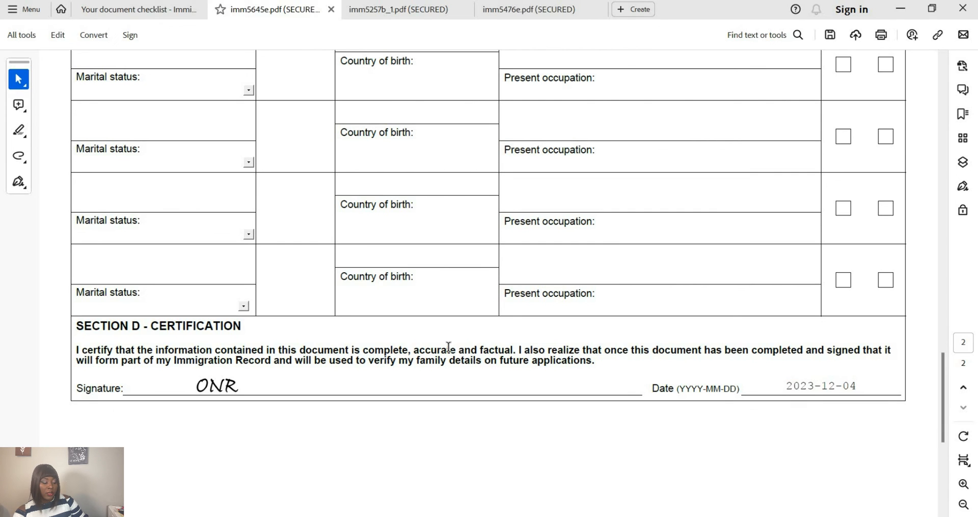
- Save the signed IMM 5645 family information form as an unrestricted copy using Save a Copy
scroll(467, 299, up, 4)
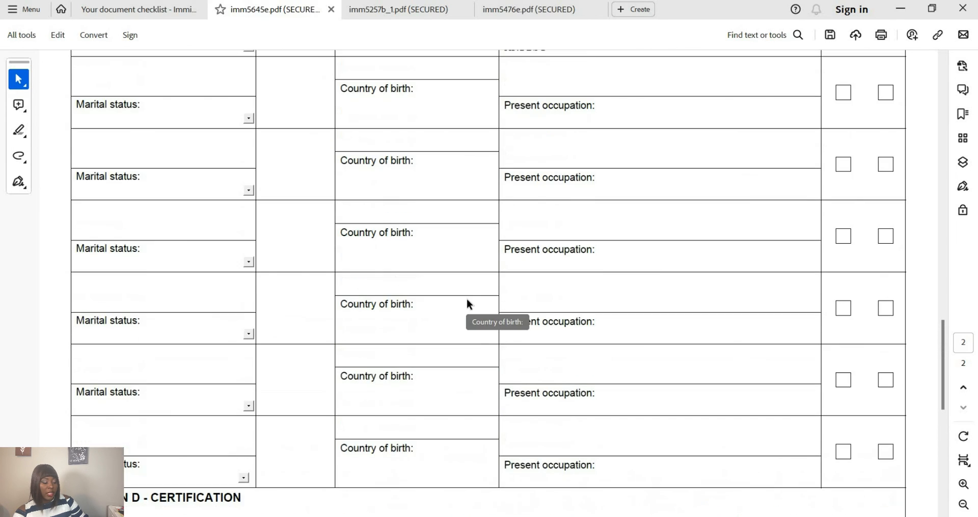
scroll(467, 301, up, 5)
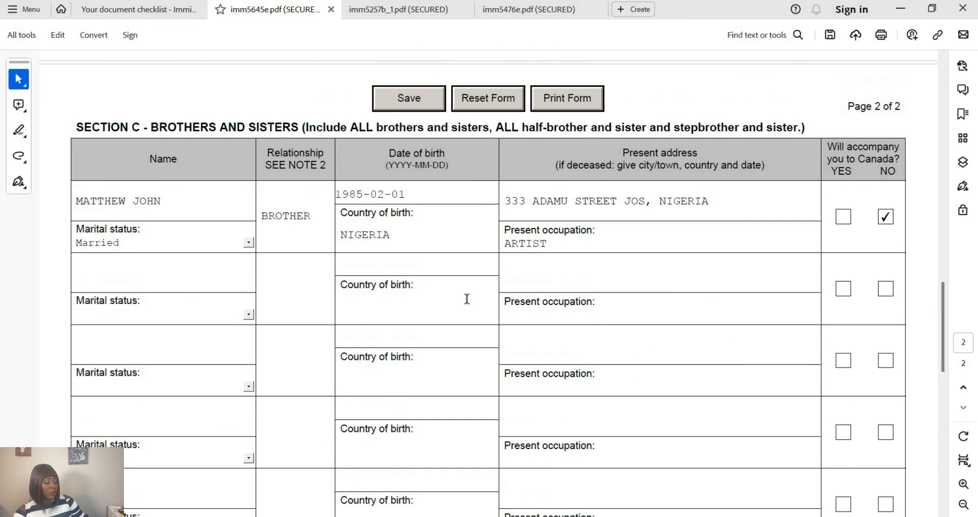
scroll(467, 301, up, 5)
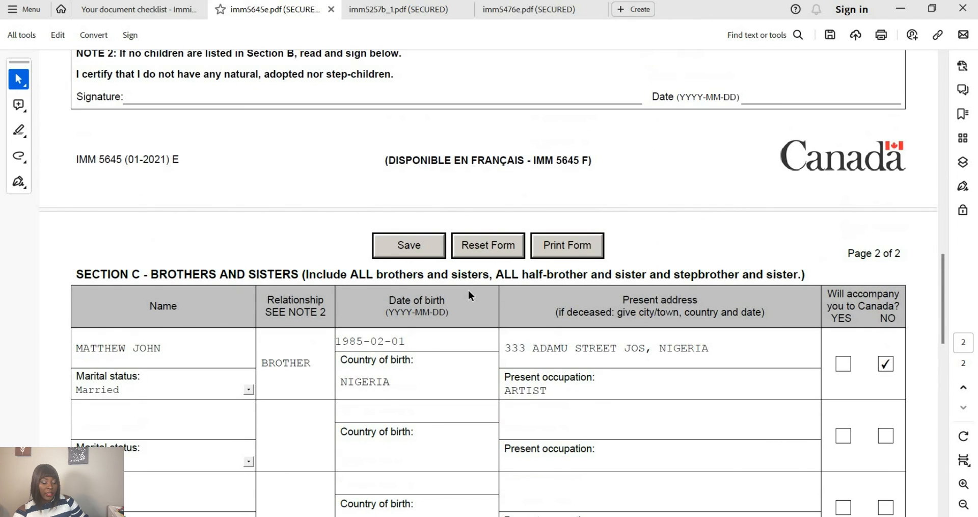
scroll(467, 293, up, 3)
scroll(354, 281, down, 9)
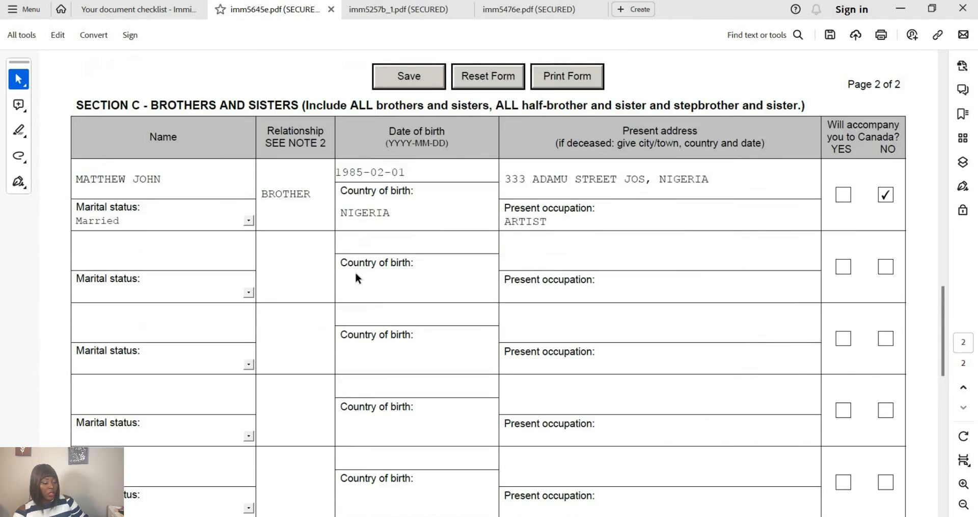
scroll(419, 210, up, 4)
click(418, 203)
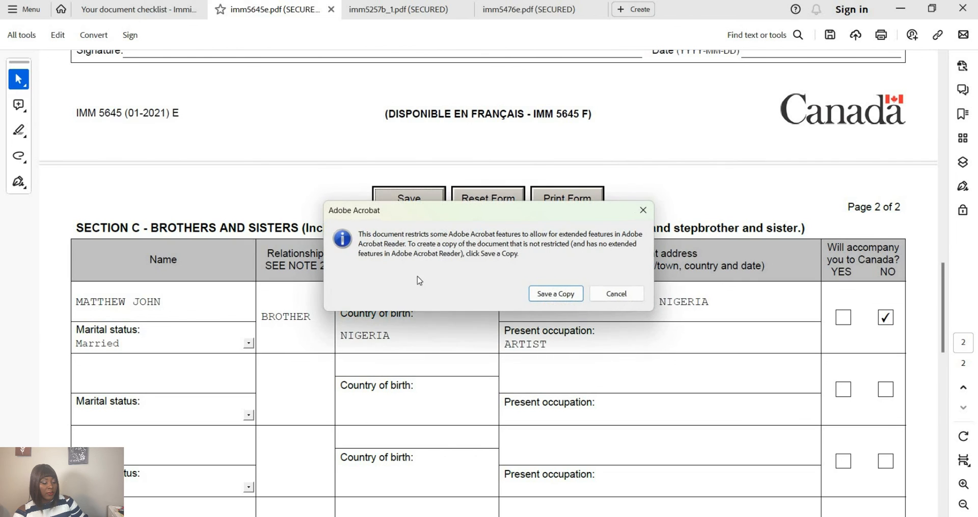
click(557, 293)
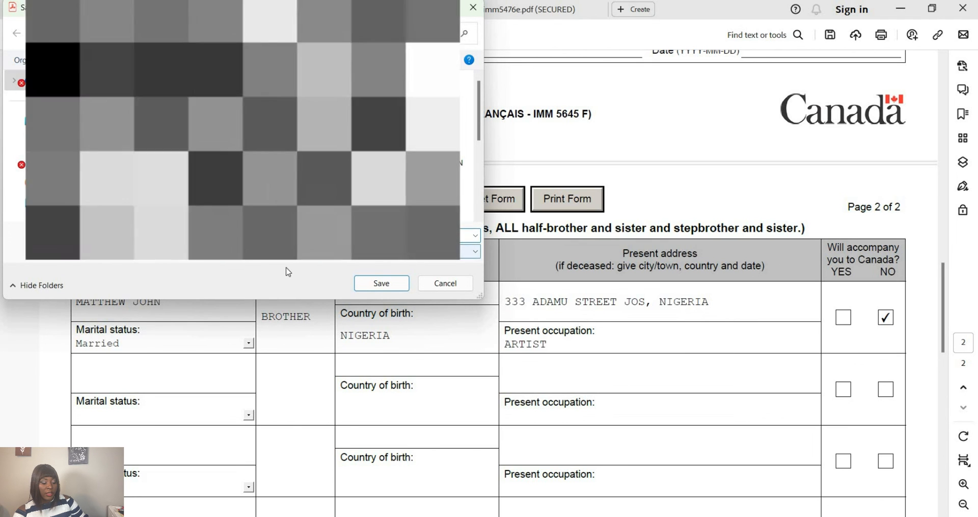
click(373, 287)
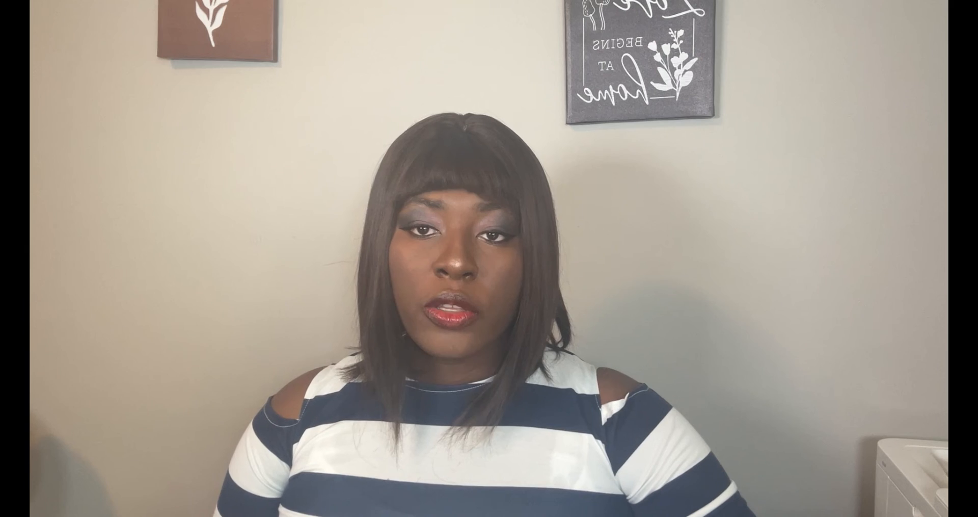